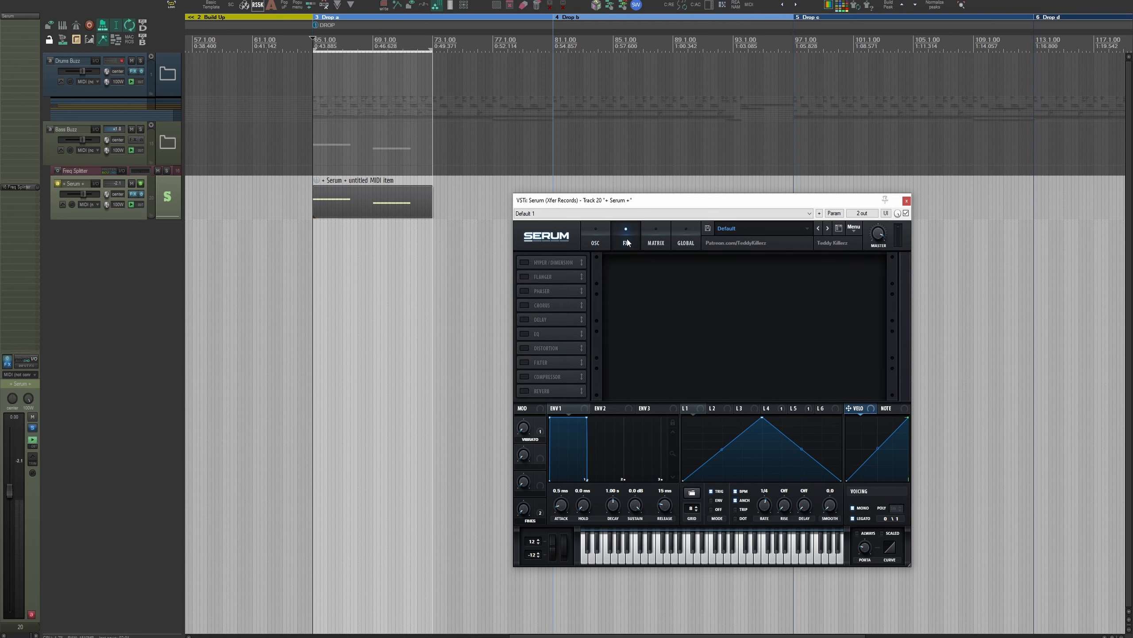
Load the Autobots-02 wavetable from Dubstep CFA Sound into oscillator B and adjust its wavetable position
left_click(588, 242)
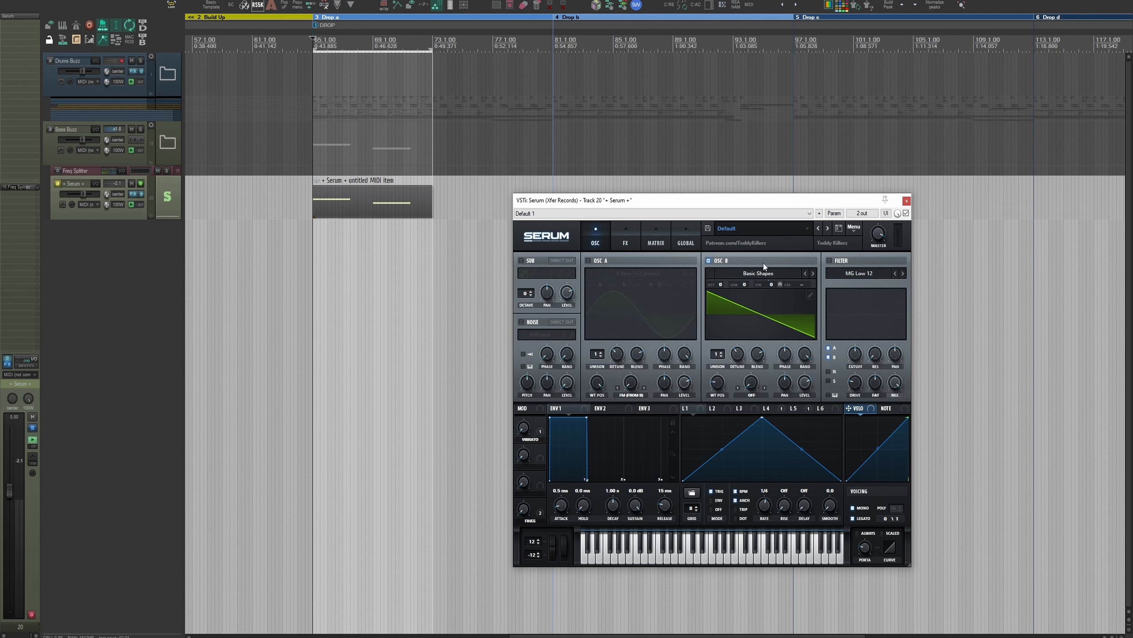
left_click(768, 273)
mouse_move(769, 279)
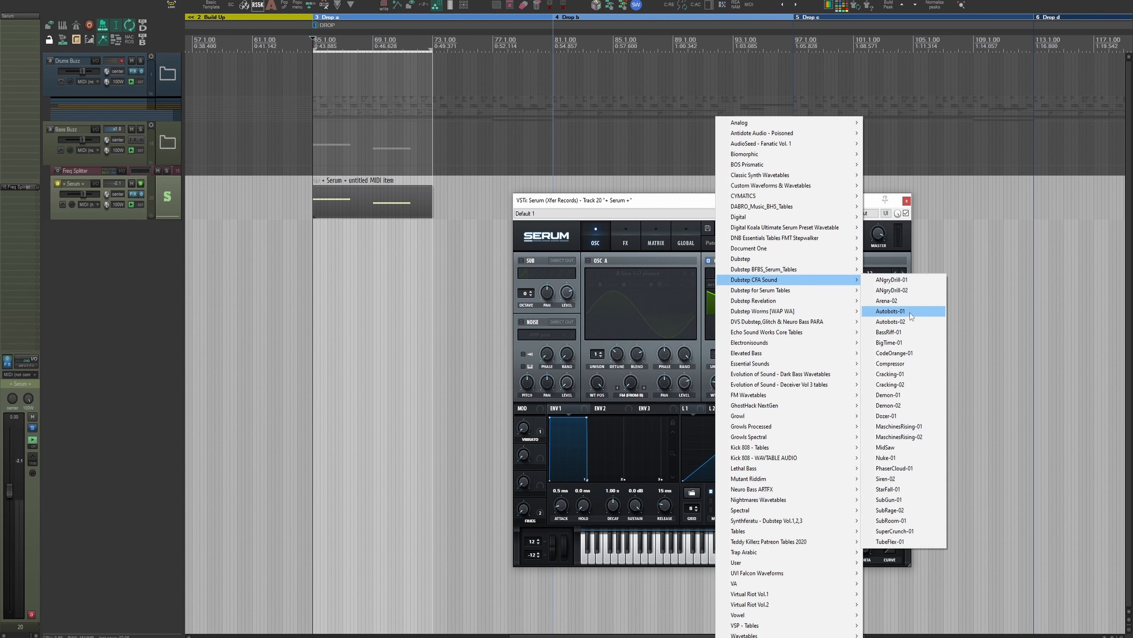
left_click(897, 322)
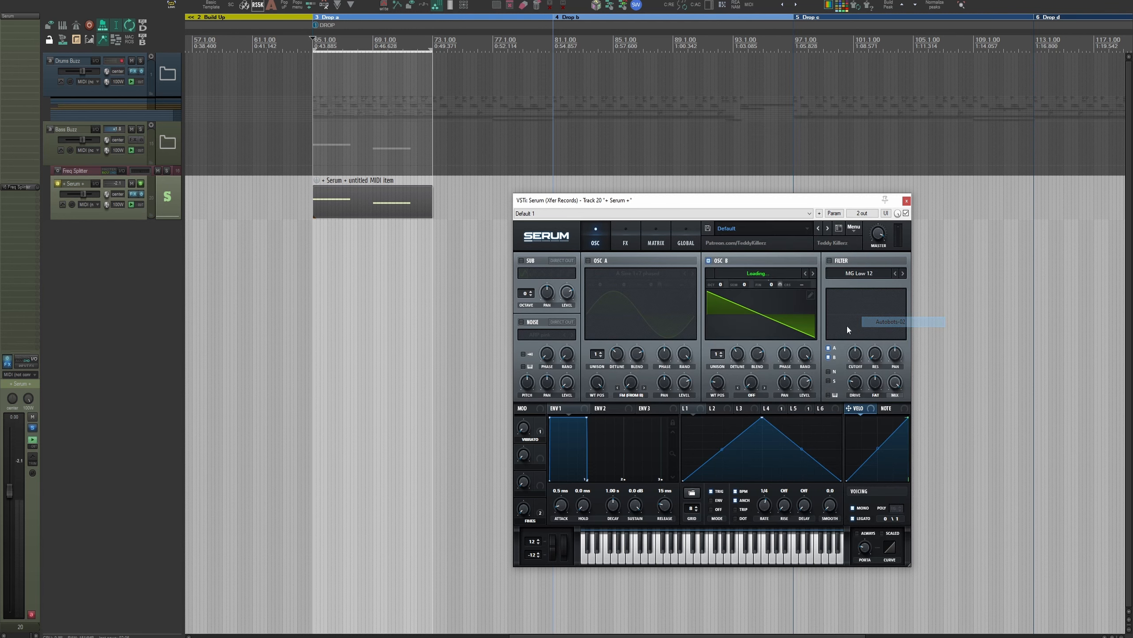
left_click_drag(726, 382, 719, 394)
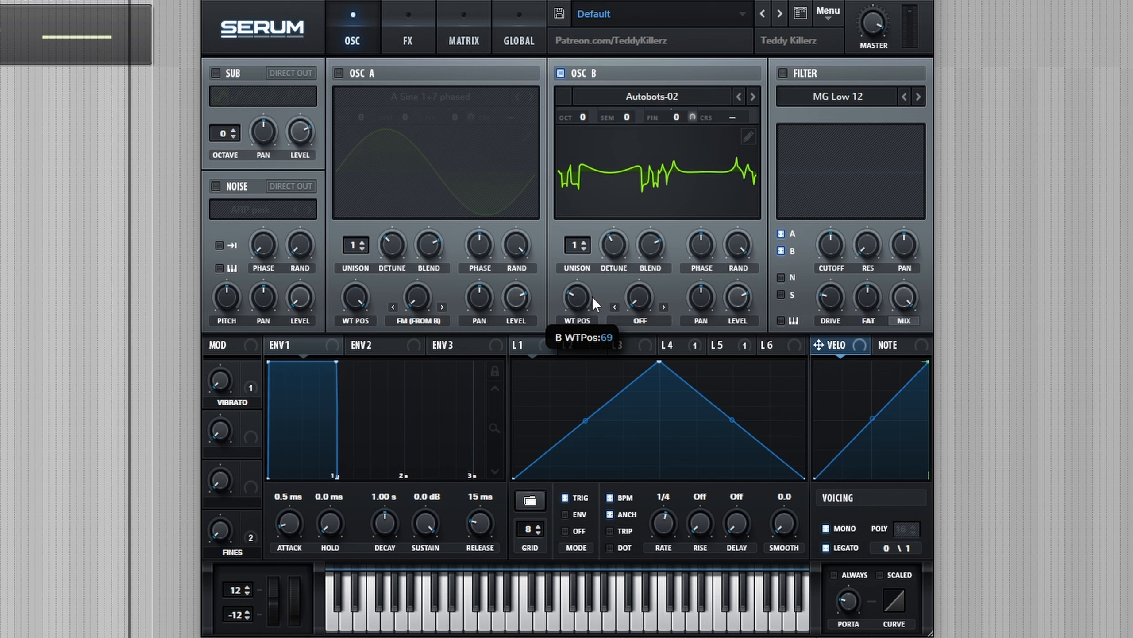
Modulate oscillator B's wavetable position with LFO 1 at a 2 bar rate, placing the LFO peak slightly past the middle
left_click_drag(581, 319, 577, 296)
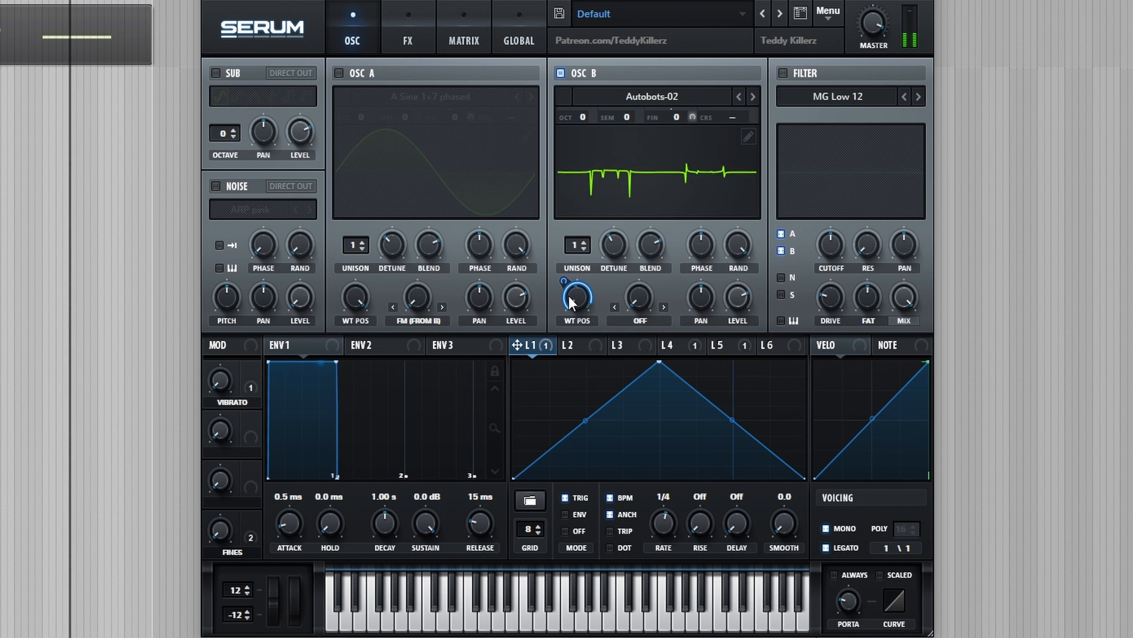
left_click_drag(562, 343, 561, 356)
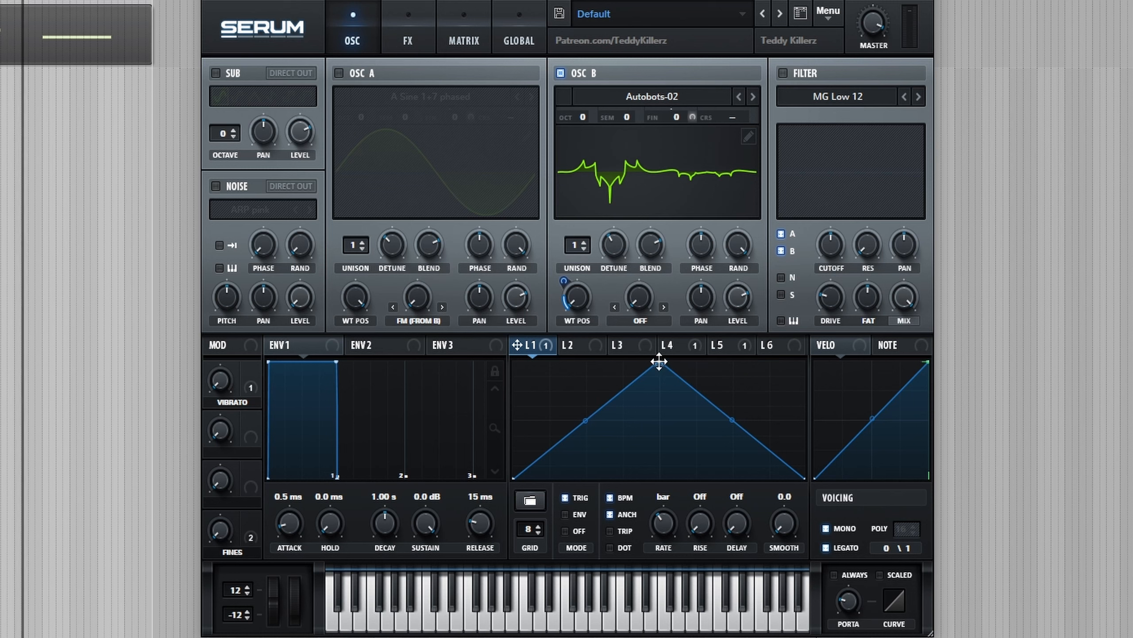
left_click_drag(659, 362, 785, 336)
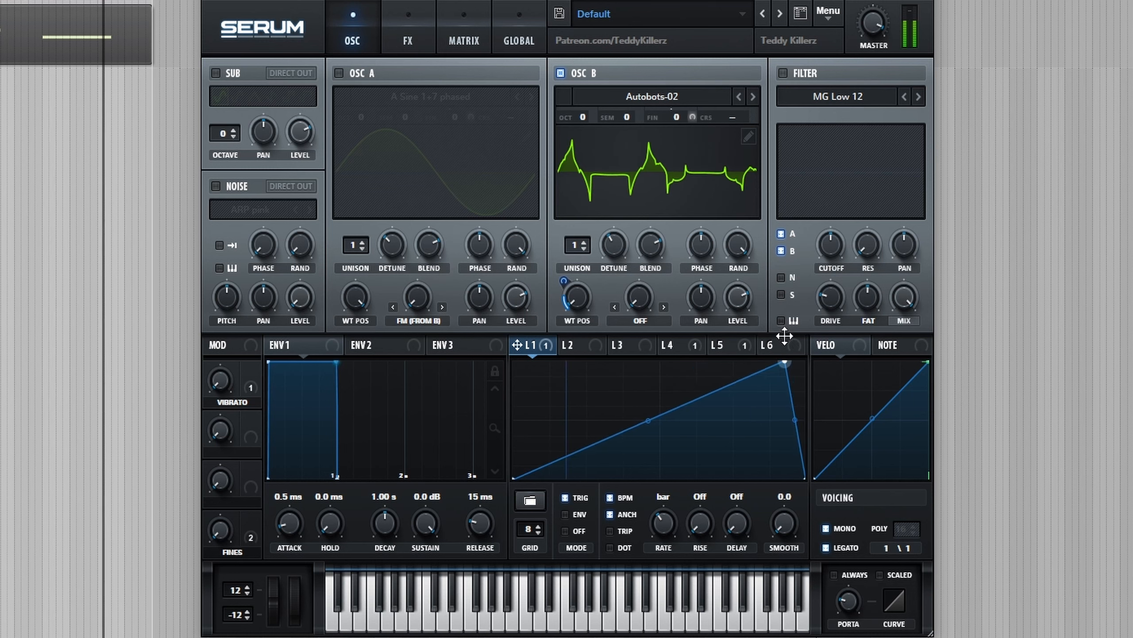
left_click_drag(664, 536, 664, 539)
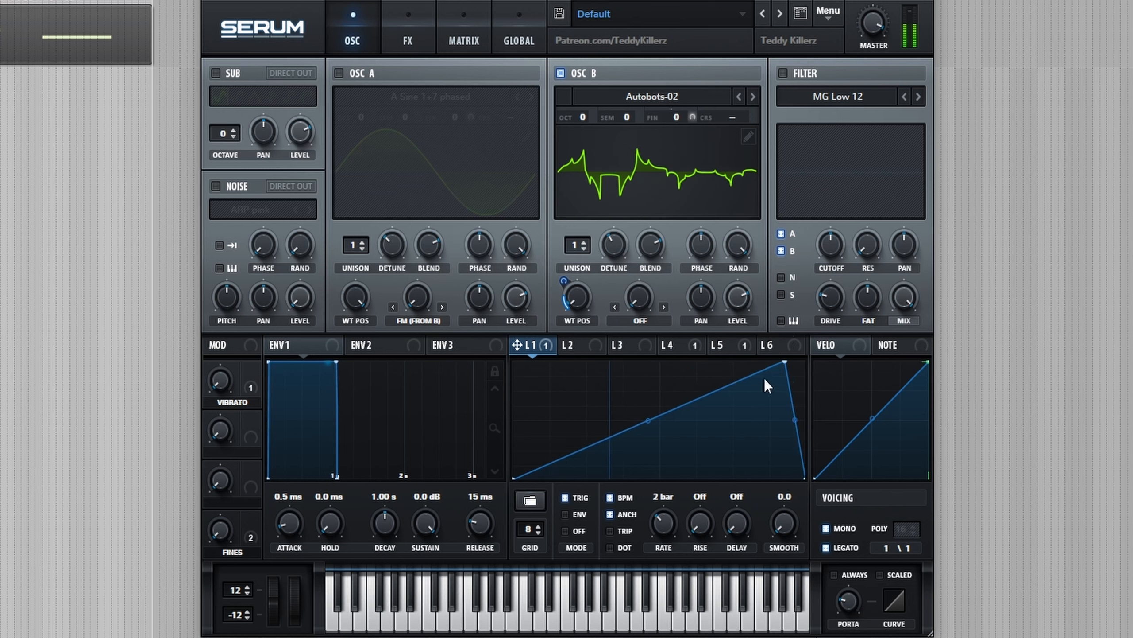
left_click_drag(784, 363, 697, 337)
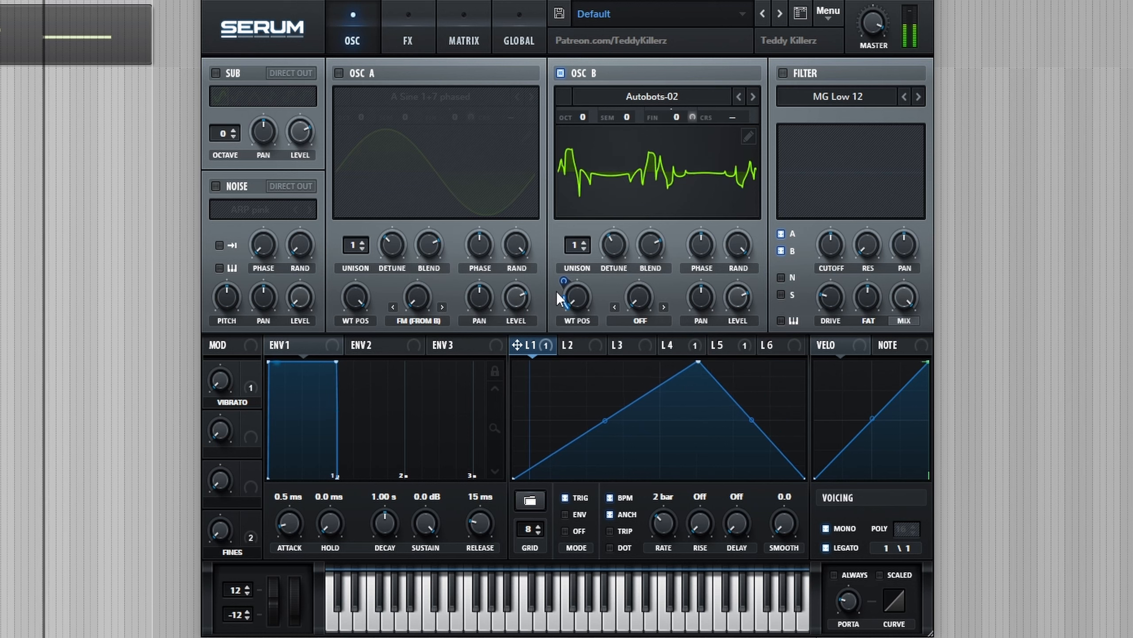
Enable oscillator A and modulate its FM (From B) warp with LFO 1, setting the warp to about 57%
left_click(337, 72)
left_click_drag(444, 368, 424, 309)
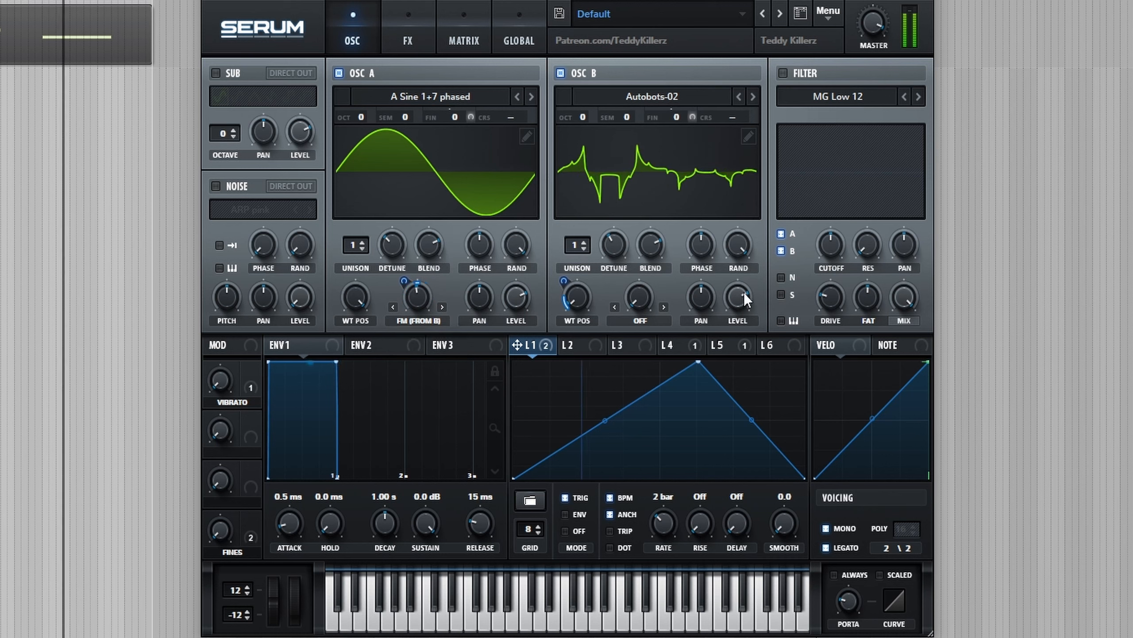
mouse_move(423, 281)
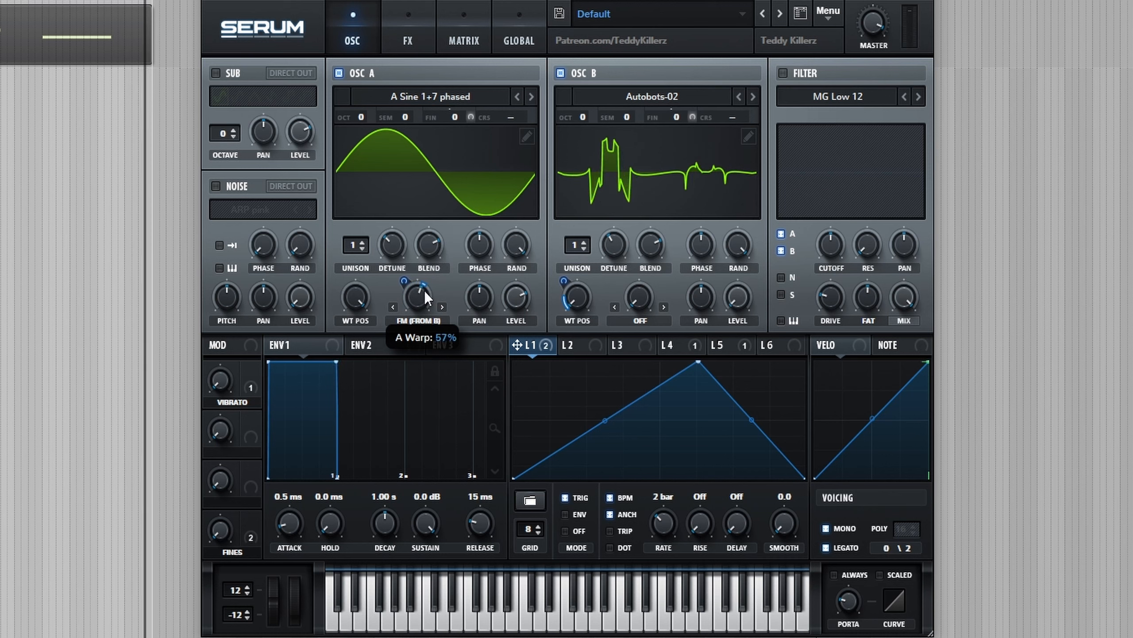
Load the Custom 20220313 G wavetable into oscillator B at wavetable position 8 and slightly lower oscillator A's FM warp
left_click(644, 100)
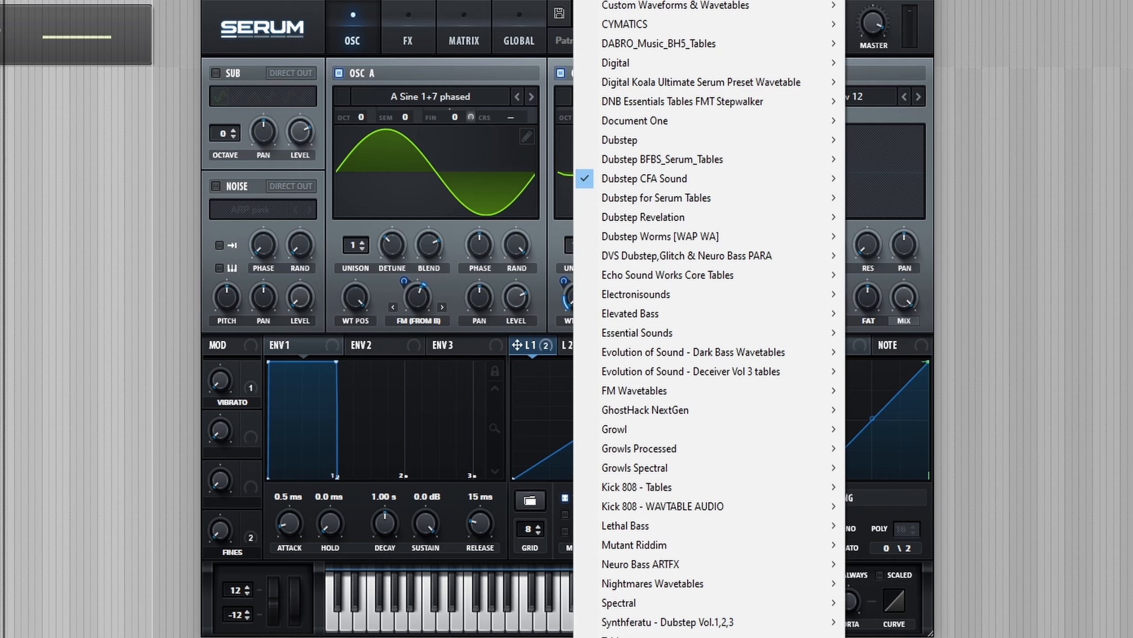
mouse_move(669, 1)
mouse_move(901, 0)
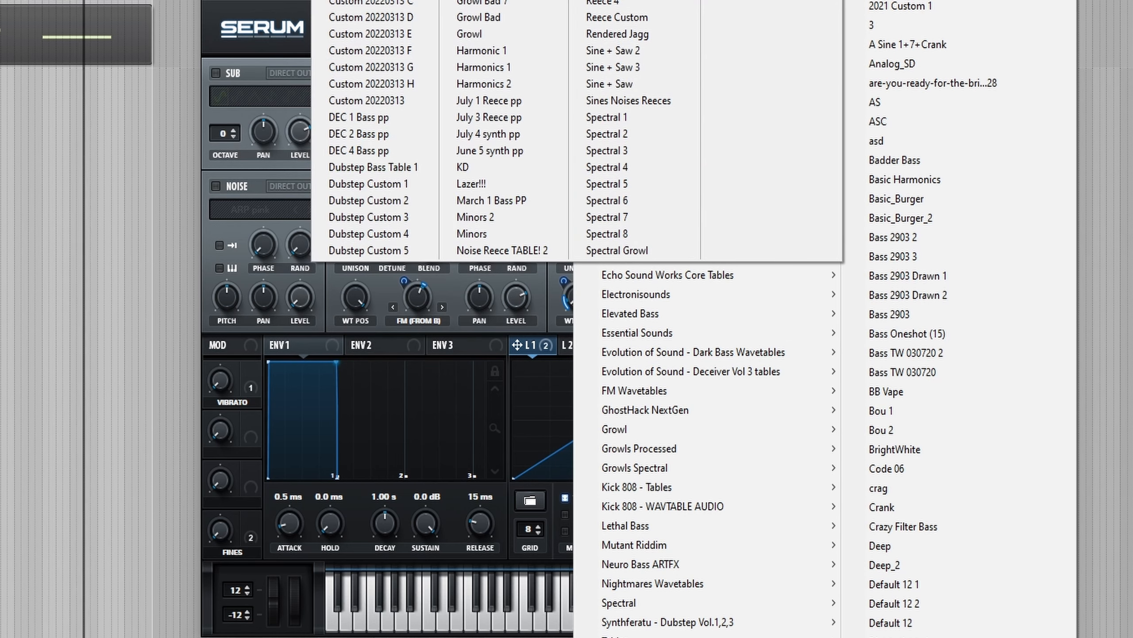
left_click(386, 52)
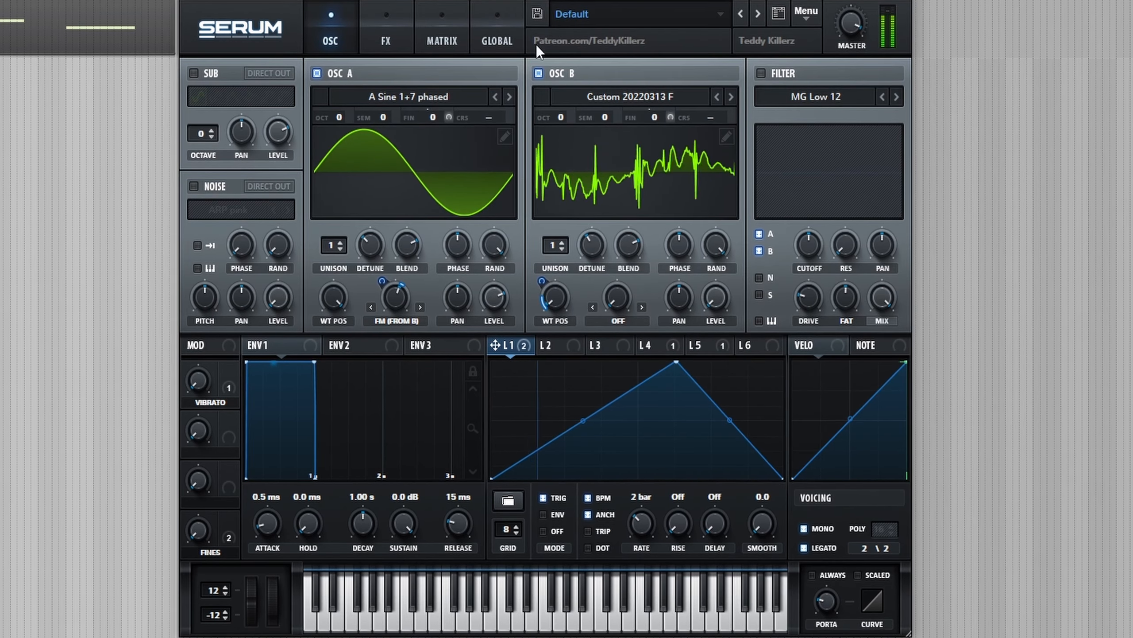
left_click_drag(538, 314, 572, 252)
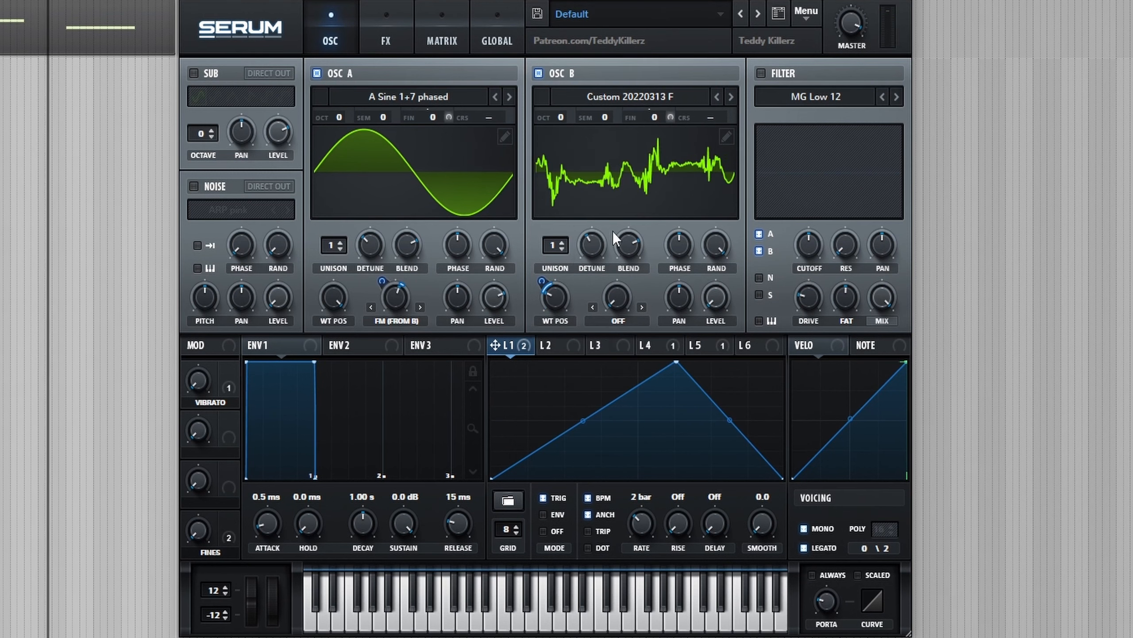
left_click(731, 97)
left_click_drag(555, 297, 557, 346)
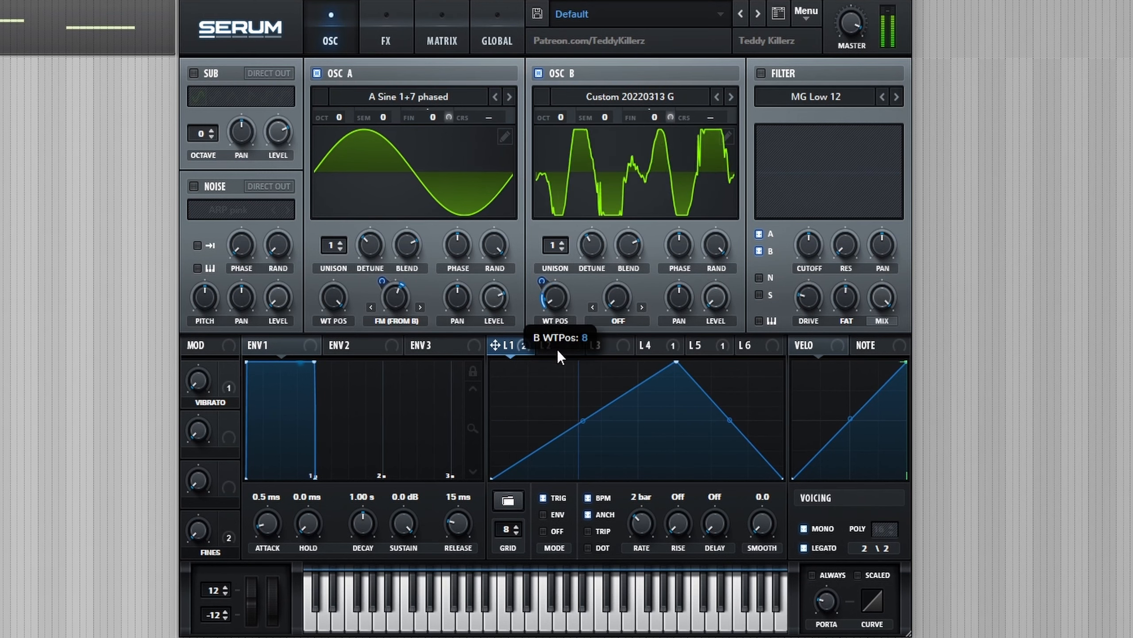
left_click_drag(391, 309, 391, 319)
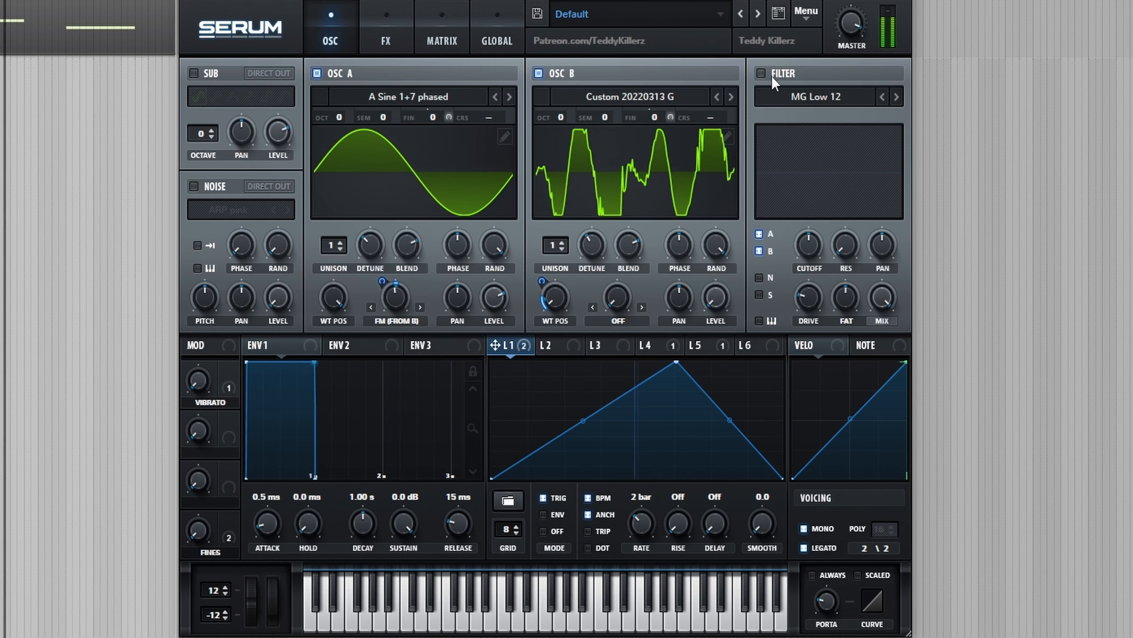
Add an EQ effect with its low band as a peak cut of -24.0 dB and adjust that band's frequency
left_click(388, 27)
left_click(196, 260)
left_click(197, 260)
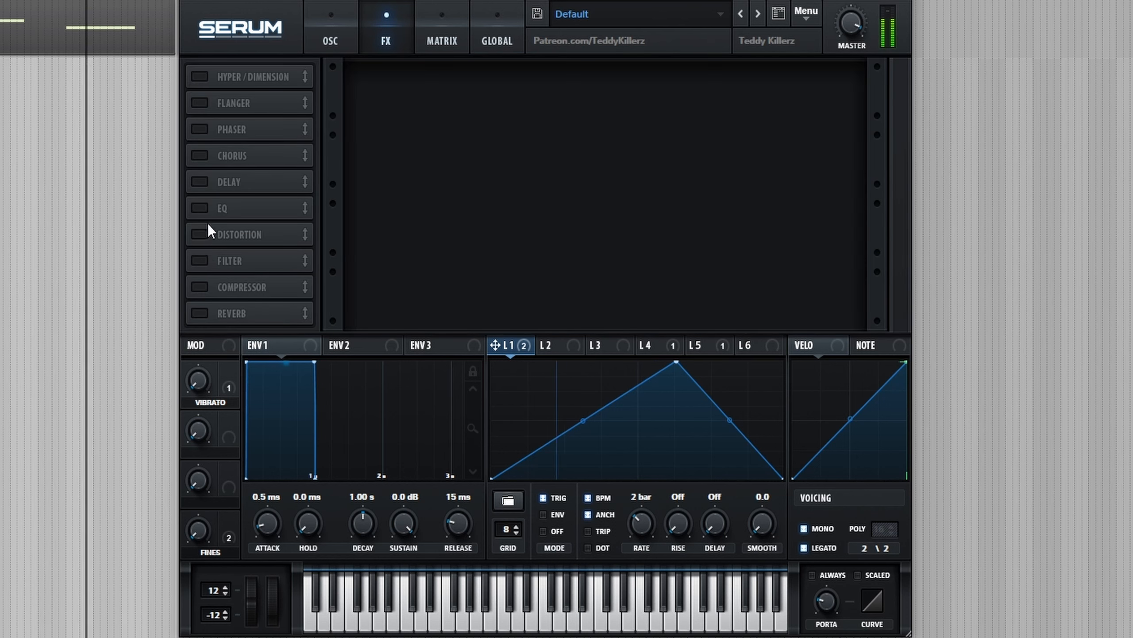
left_click(199, 208)
left_click(554, 91)
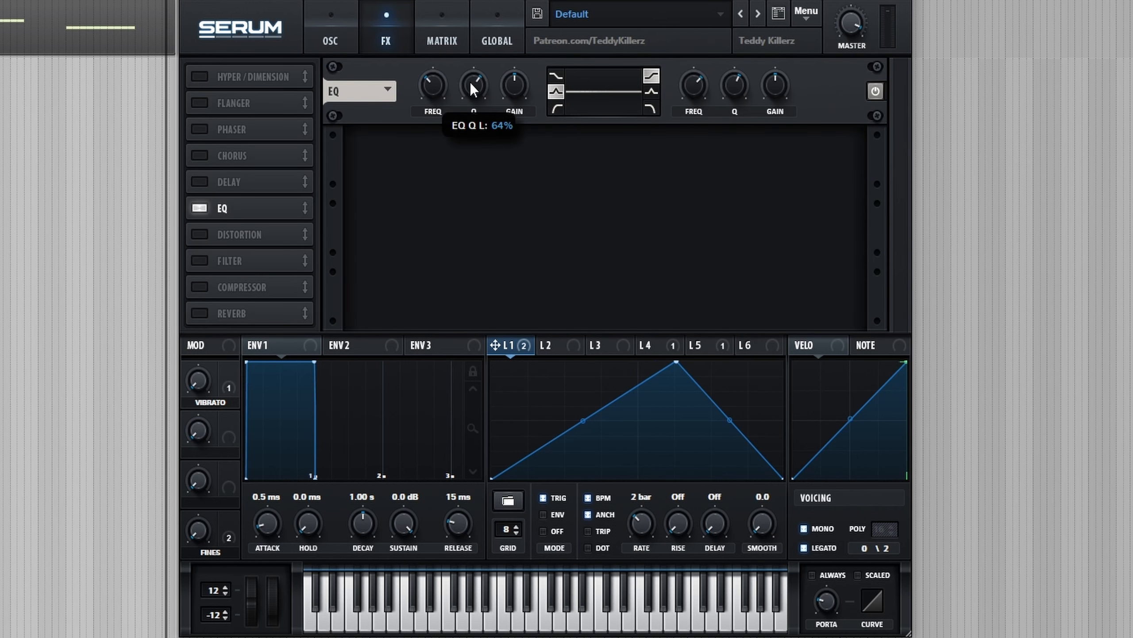
scroll(432, 116, "down", 5)
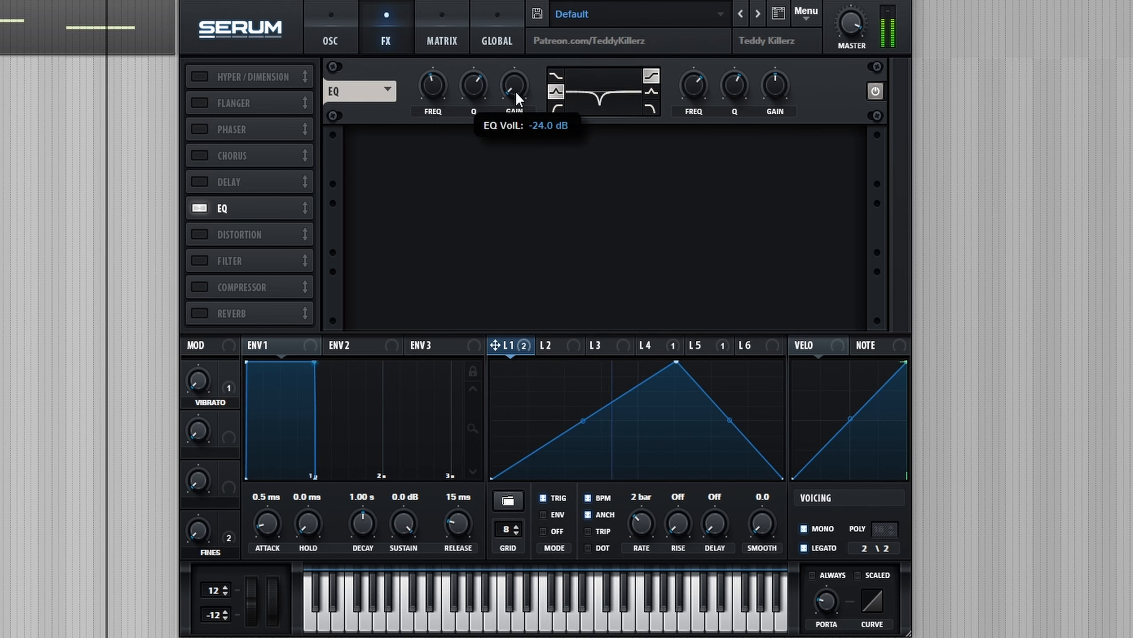
mouse_move(436, 80)
scroll(444, 89, "down", 3)
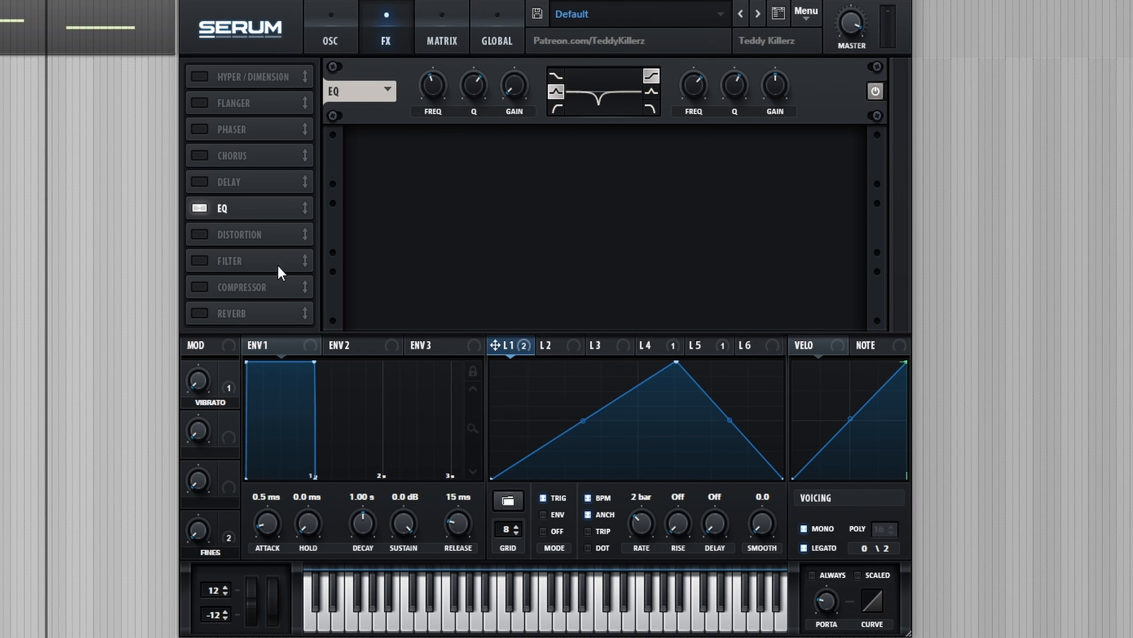
Add Tube distortion with 81% drive and a filter effect placed ahead of the EQ in the chain
left_click(199, 234)
left_click_drag(707, 154, 719, 188)
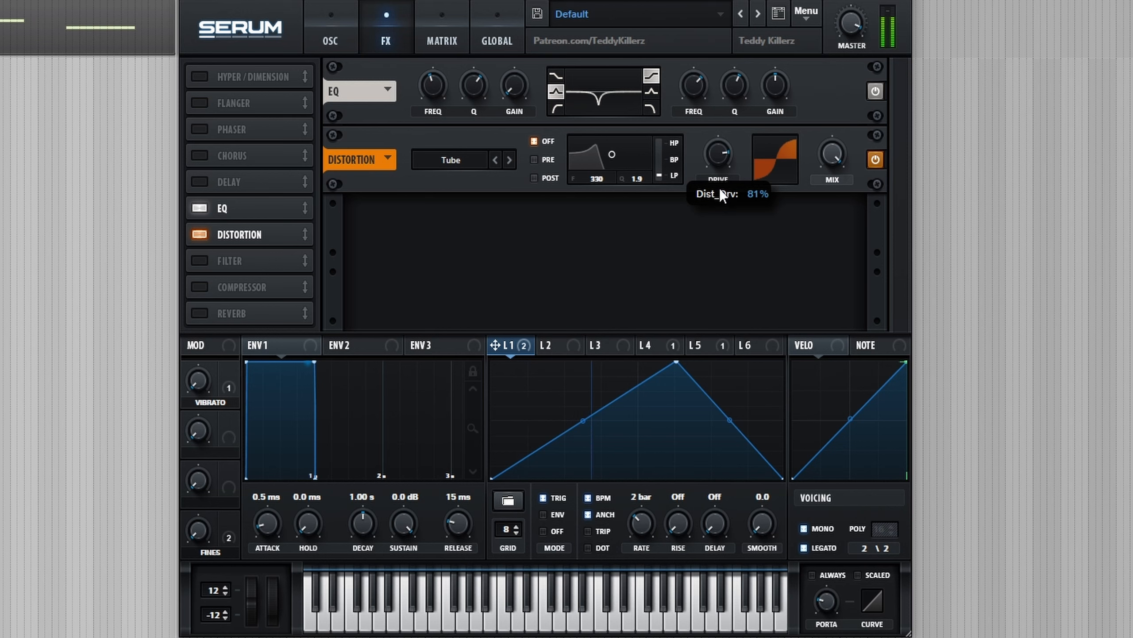
left_click(199, 261)
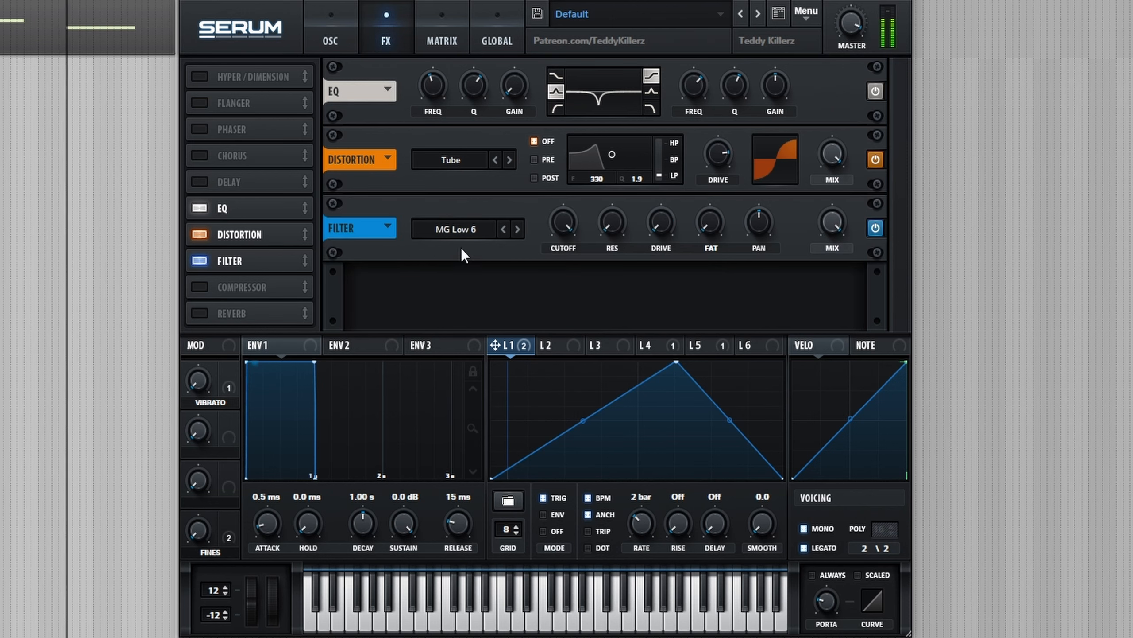
left_click_drag(266, 261, 276, 203)
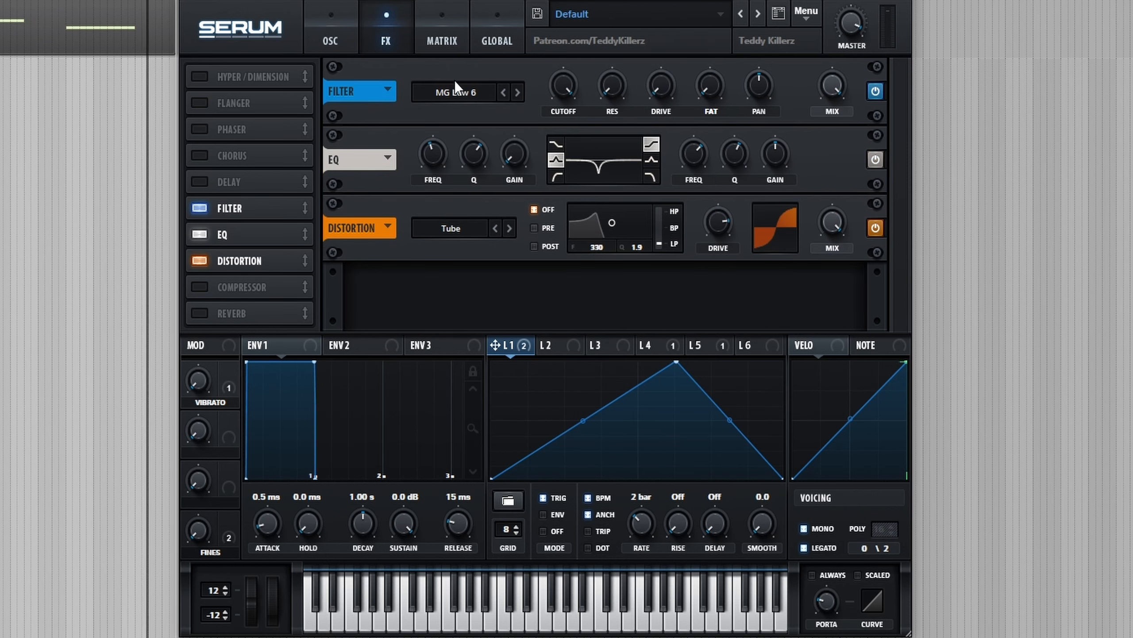
Set the filter effect's type to French LP
left_click(455, 91)
mouse_move(513, 171)
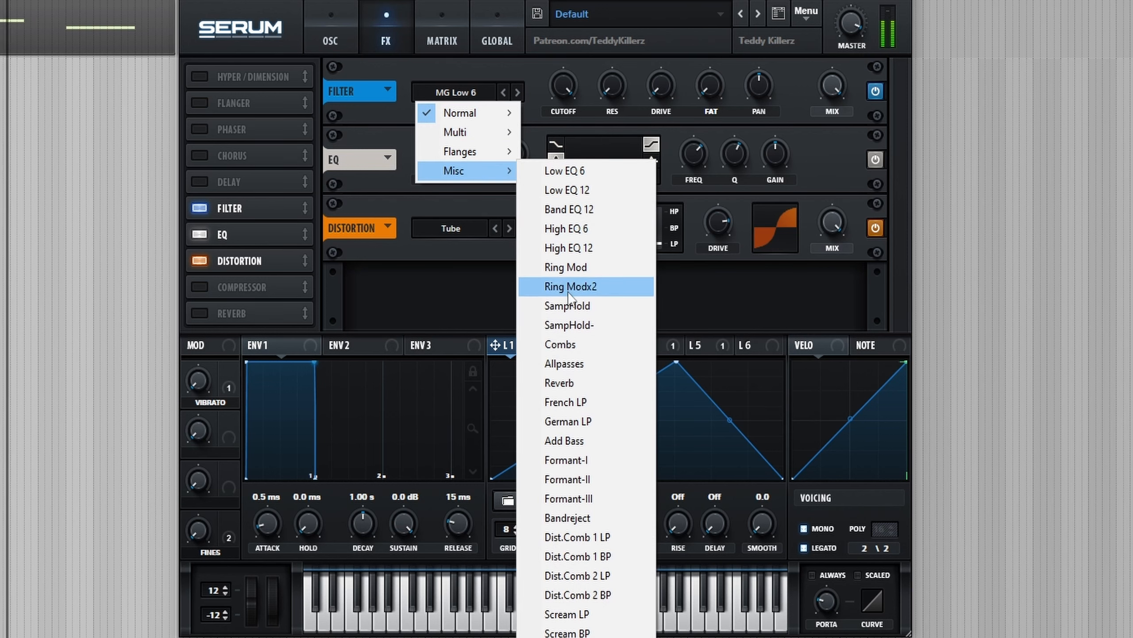
left_click(600, 402)
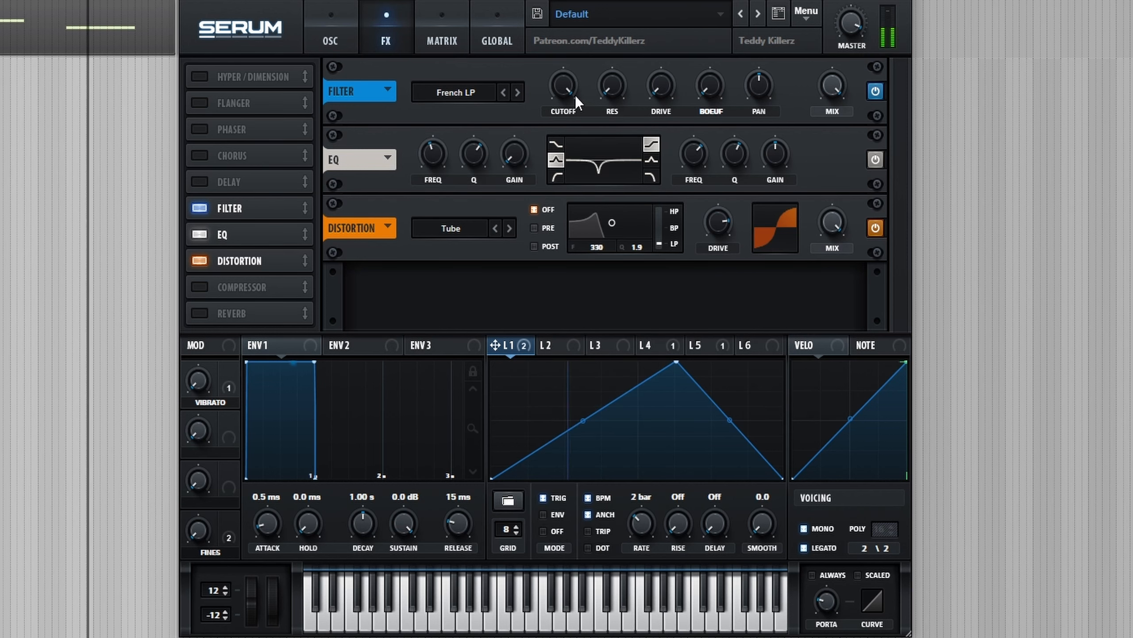
Modulate the filter effect's cutoff with LFO 2, shaping the LFO as a dip that curves back up and stays high
left_click_drag(555, 345, 568, 168)
double_click(519, 363)
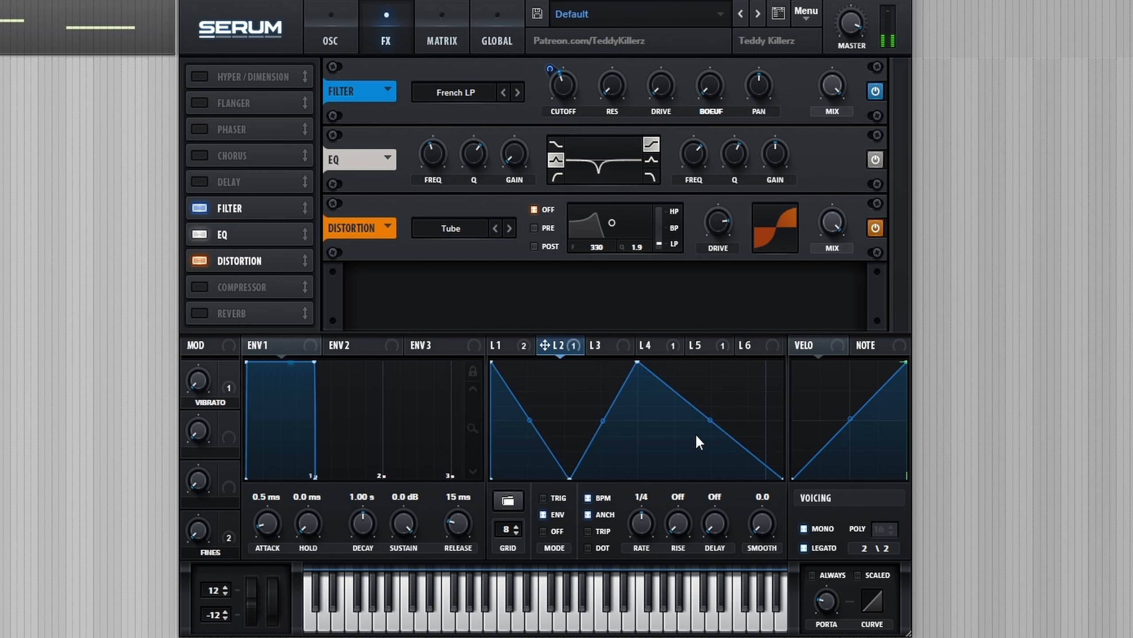
left_click_drag(709, 419, 813, 338)
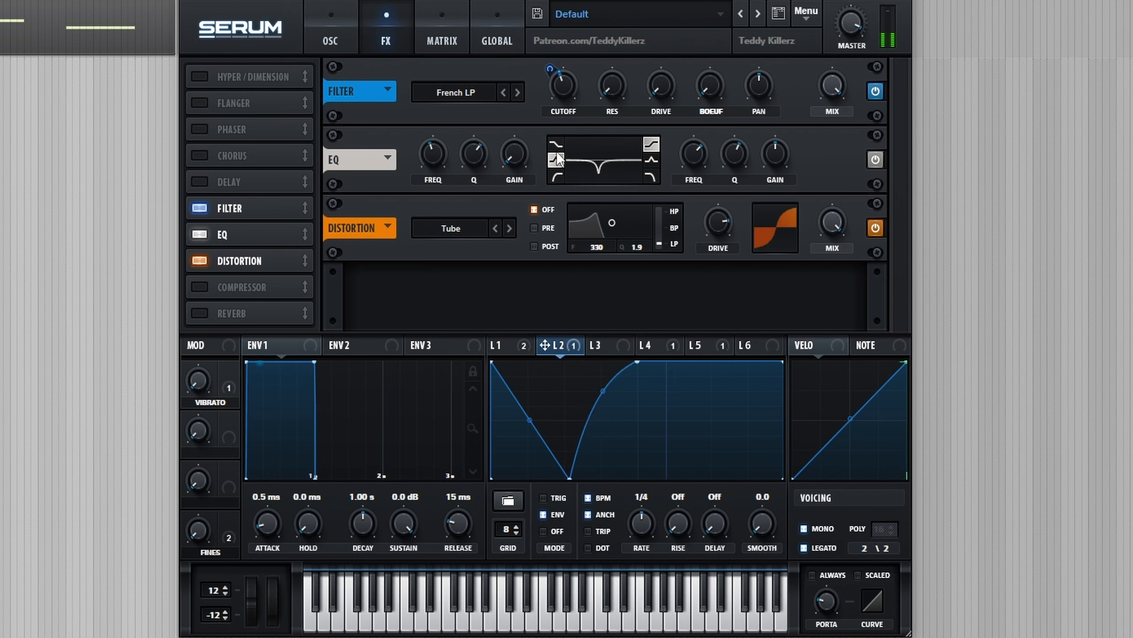
left_click_drag(550, 72, 560, 9)
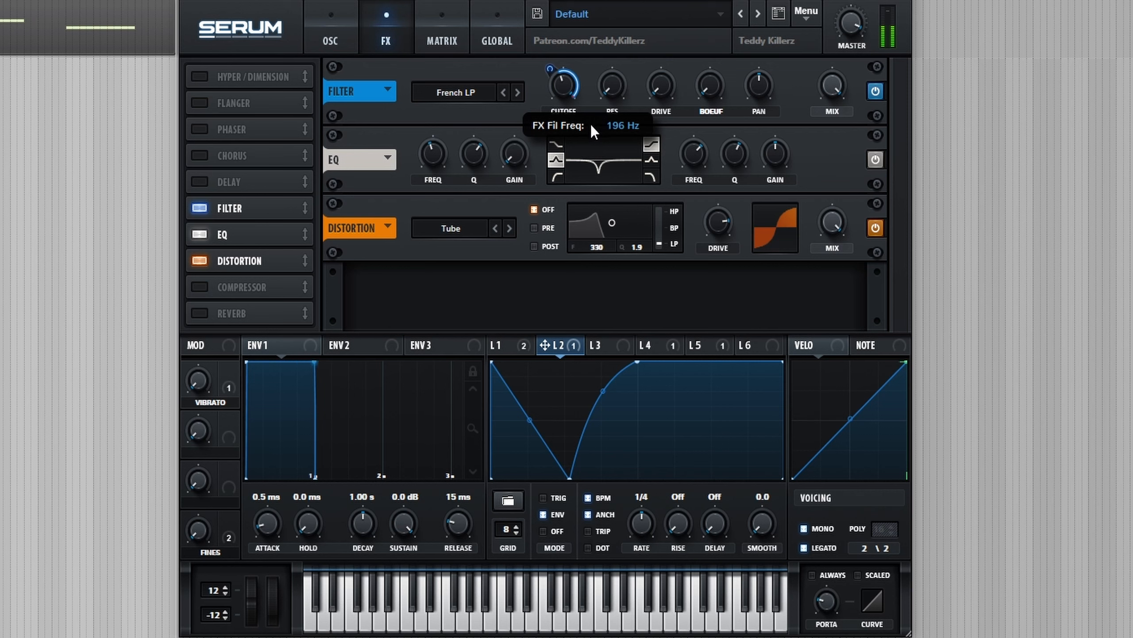
Raise the filter effect's resonance to about 36% and increase its drive
left_click_drag(614, 87, 625, 32)
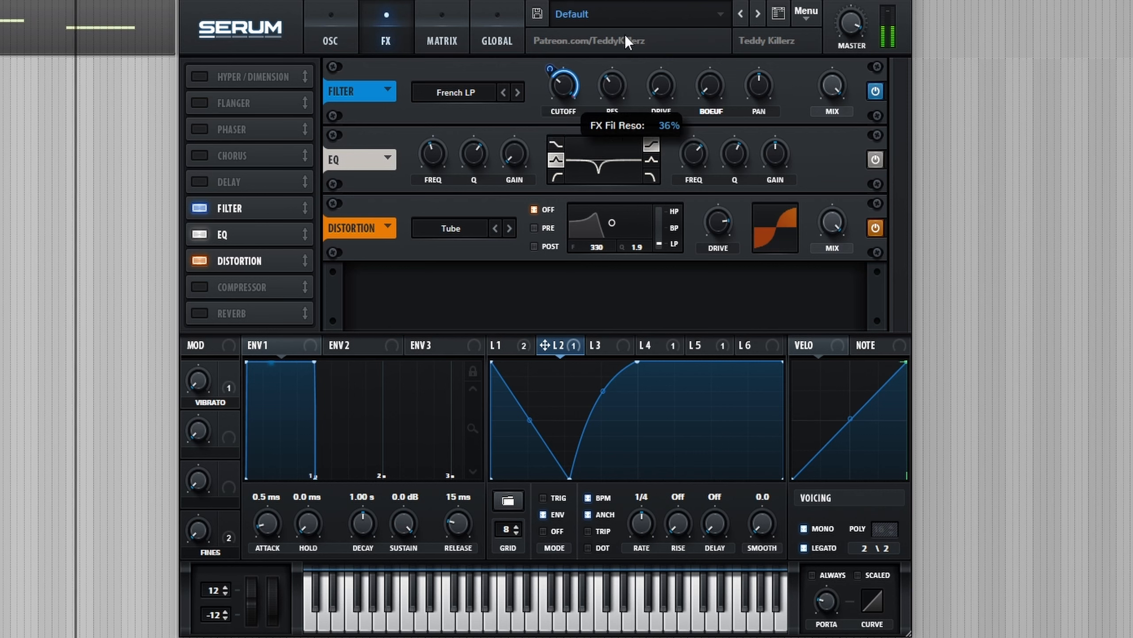
left_click_drag(661, 85, 696, 6)
Change the filter effect to Scream LP, raise its Scream and resonance, and set its drive to about 27%
left_click(484, 90)
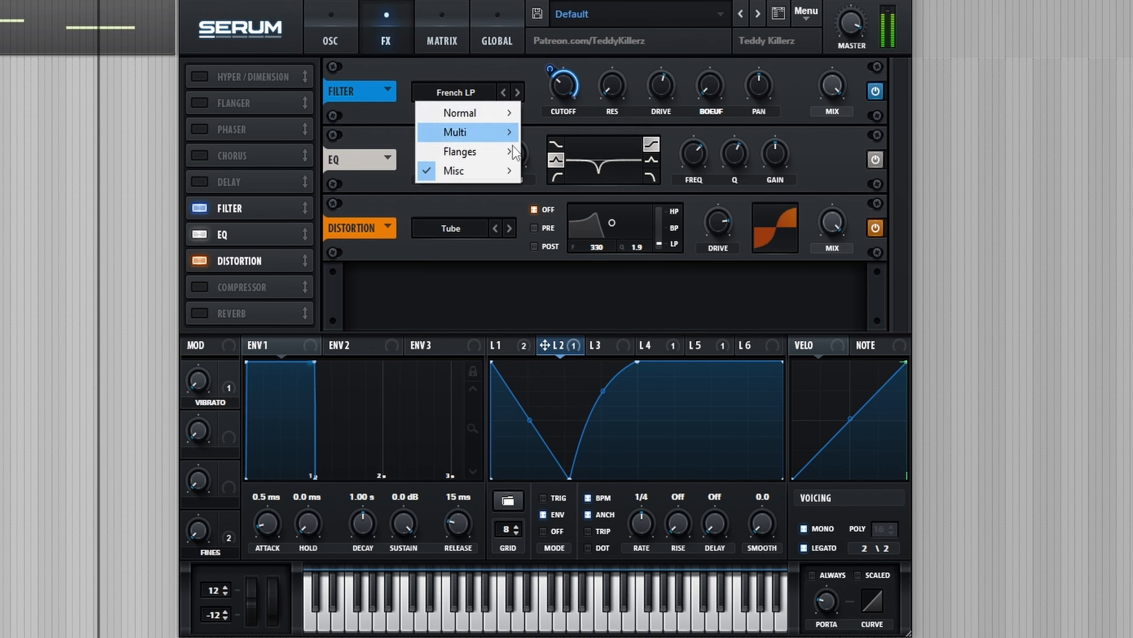
mouse_move(476, 170)
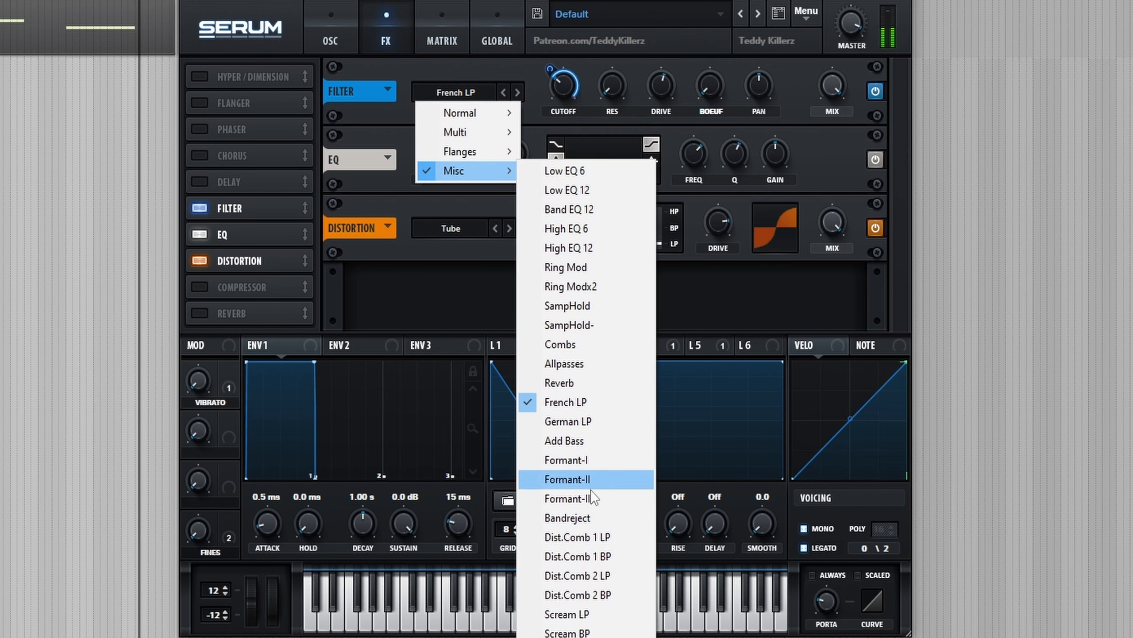
left_click(575, 614)
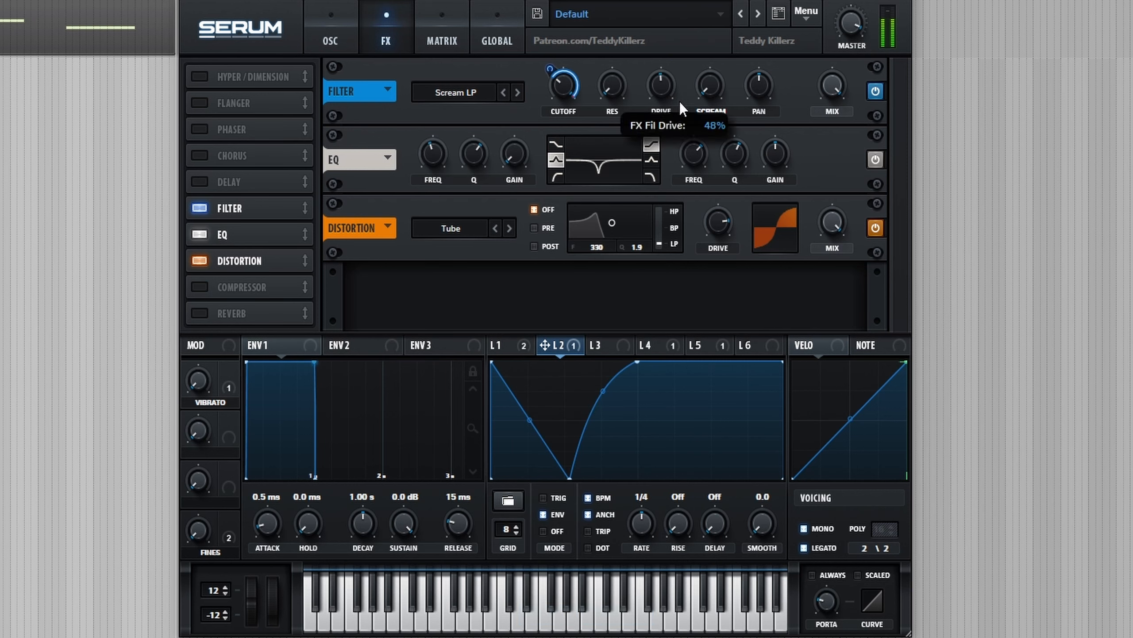
left_click_drag(709, 88, 729, 1)
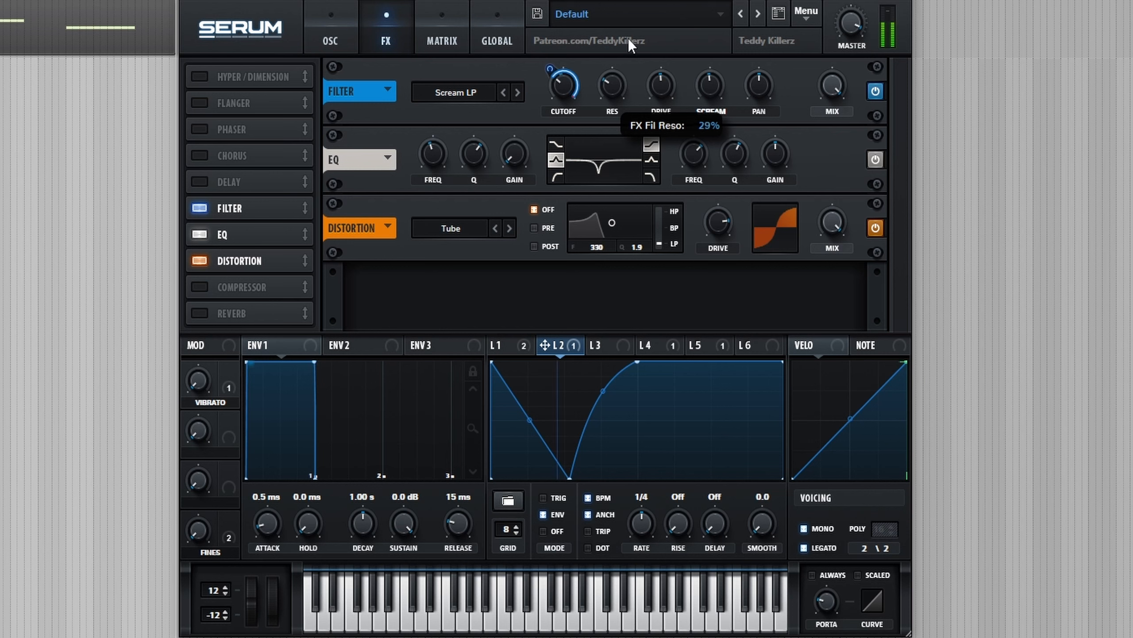
left_click_drag(660, 85, 659, 118)
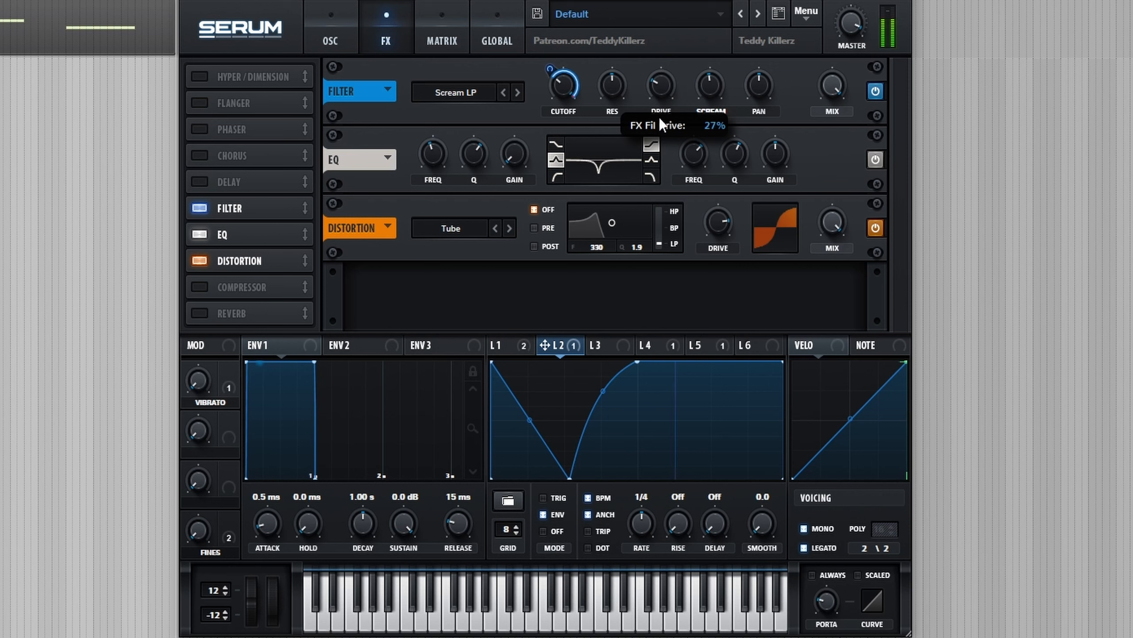
Lower the filter effect's mix to 0%
left_click_drag(832, 86, 801, 288)
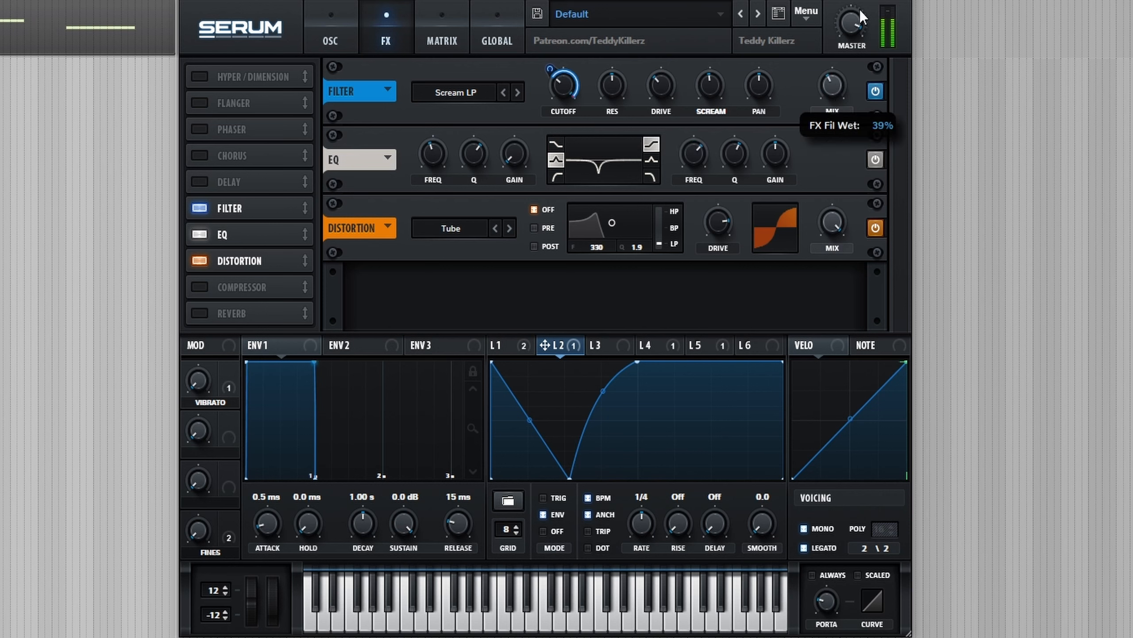
left_click_drag(861, 16, 815, 157)
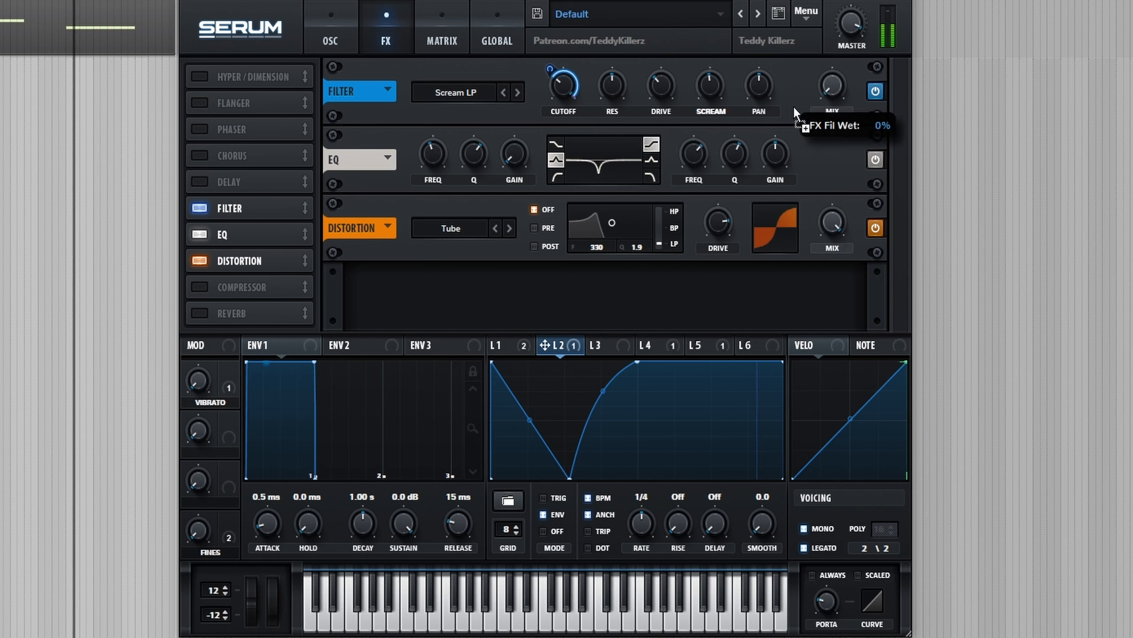
left_click_drag(795, 109, 832, 78)
right_click(828, 83)
left_click(638, 351)
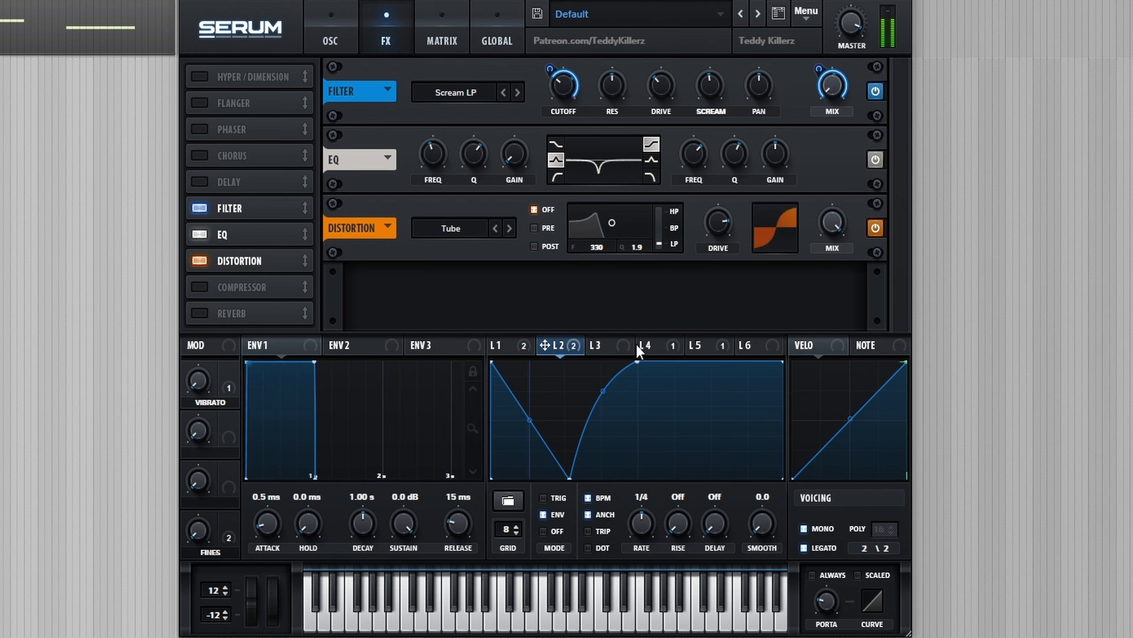
right_click(840, 81)
left_click(878, 125)
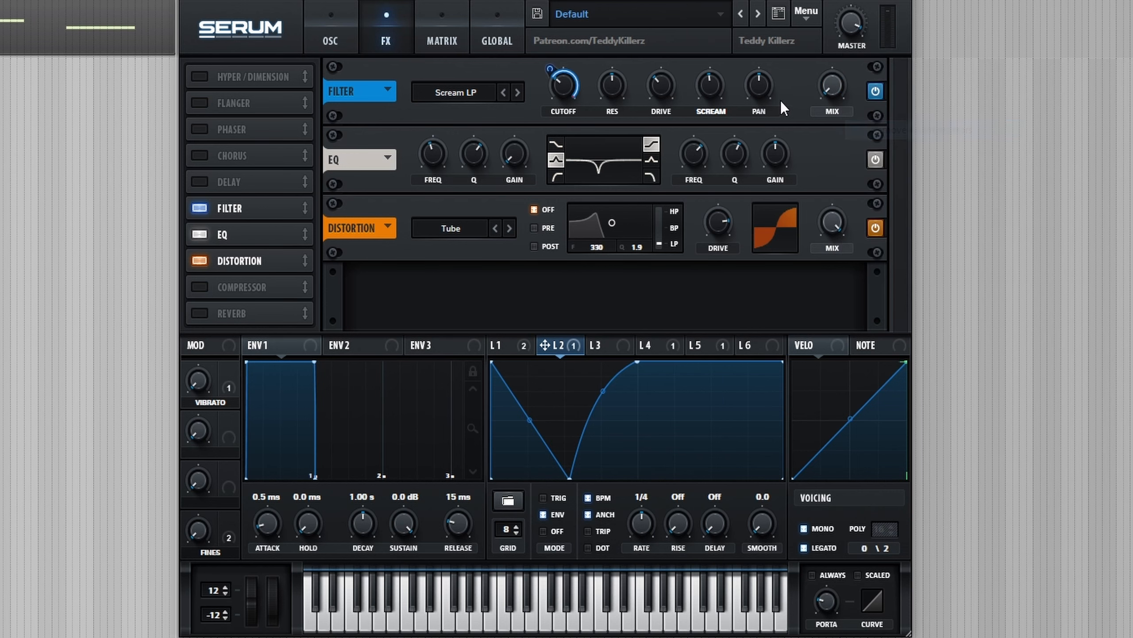
Enable the compressor effect in multiband mode and adjust the master volume to about 75%
left_click(447, 95)
left_click(214, 293)
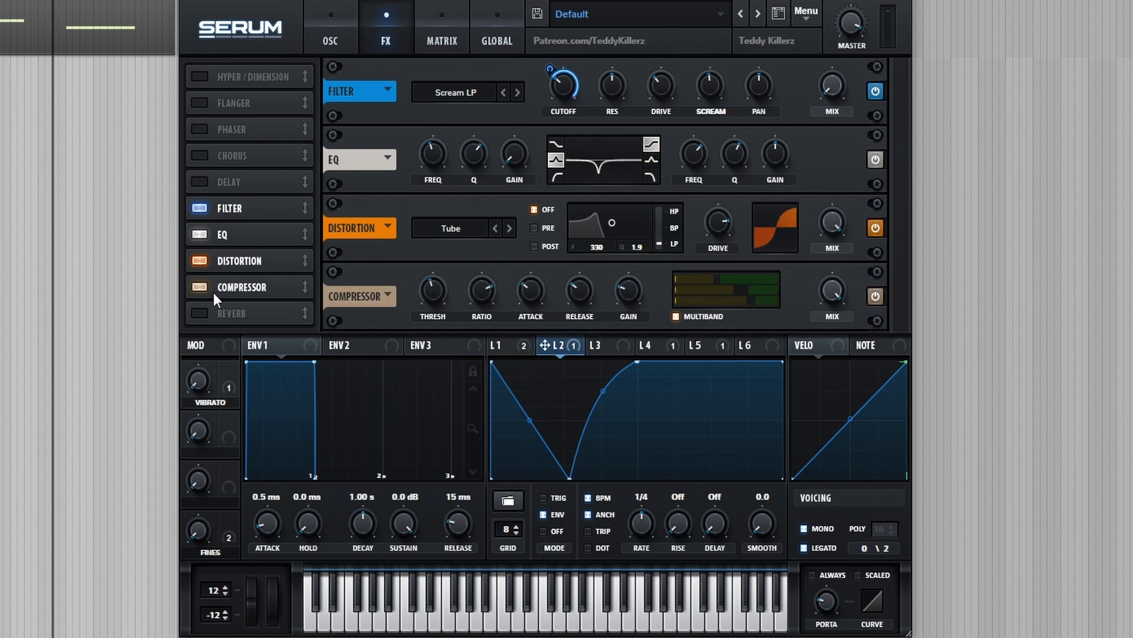
mouse_move(844, 30)
left_click_drag(844, 30, 842, 62)
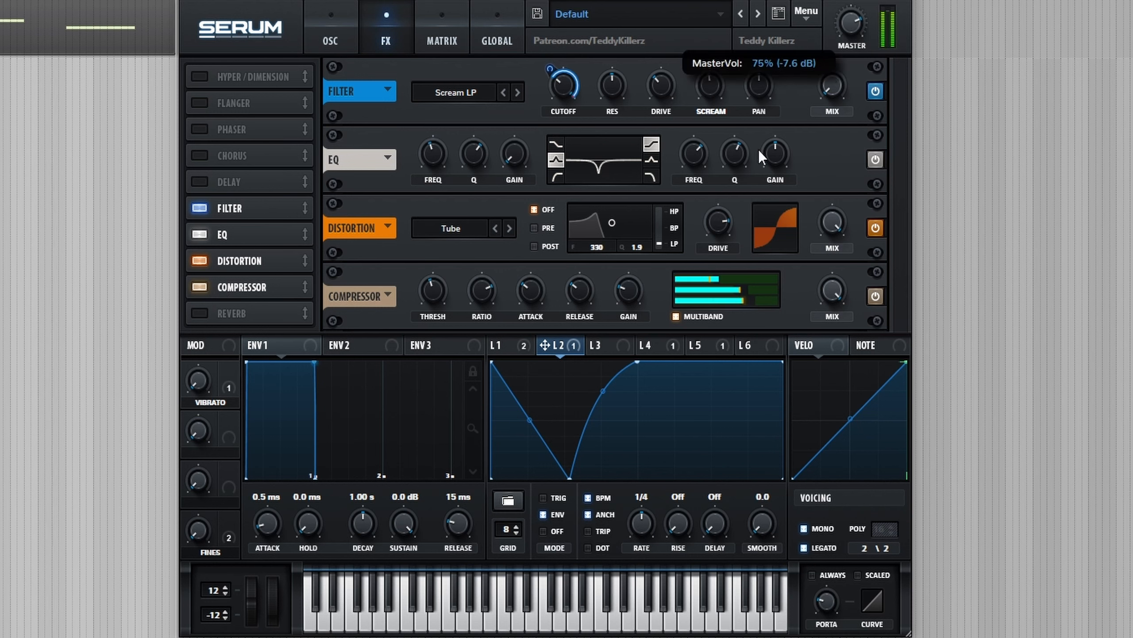
mouse_move(739, 282)
left_mouse_down()
mouse_move(765, 282)
mouse_move(743, 284)
left_mouse_up()
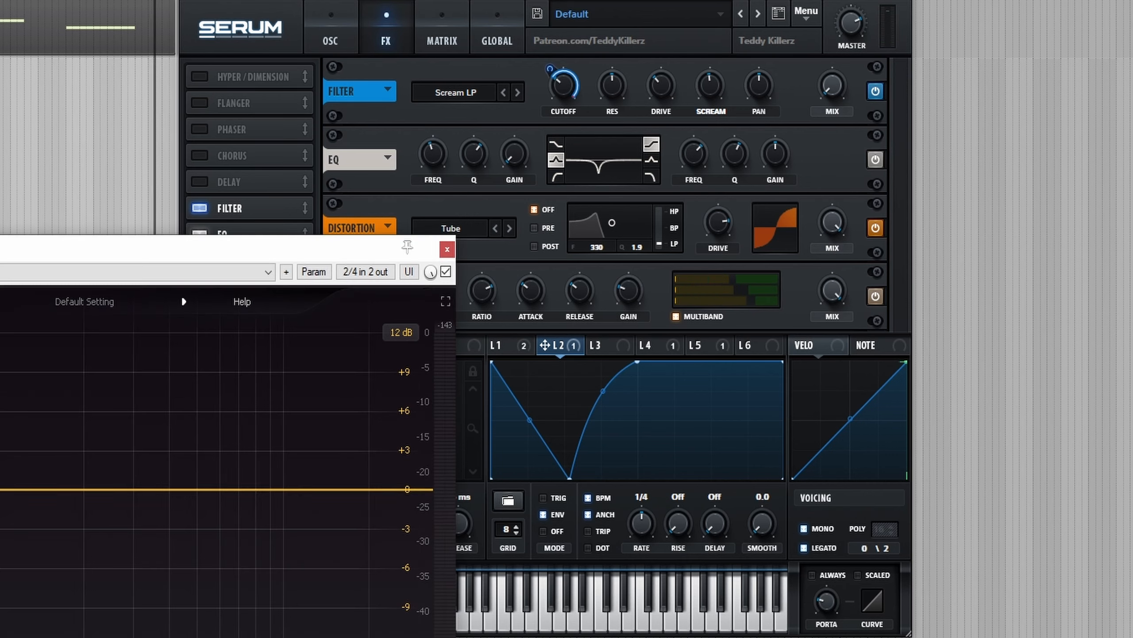
Play the bass and add a high-cut band in the separate EQ plugin to roll off the top end
key("space")
left_click_drag(535, 1, 811, 0)
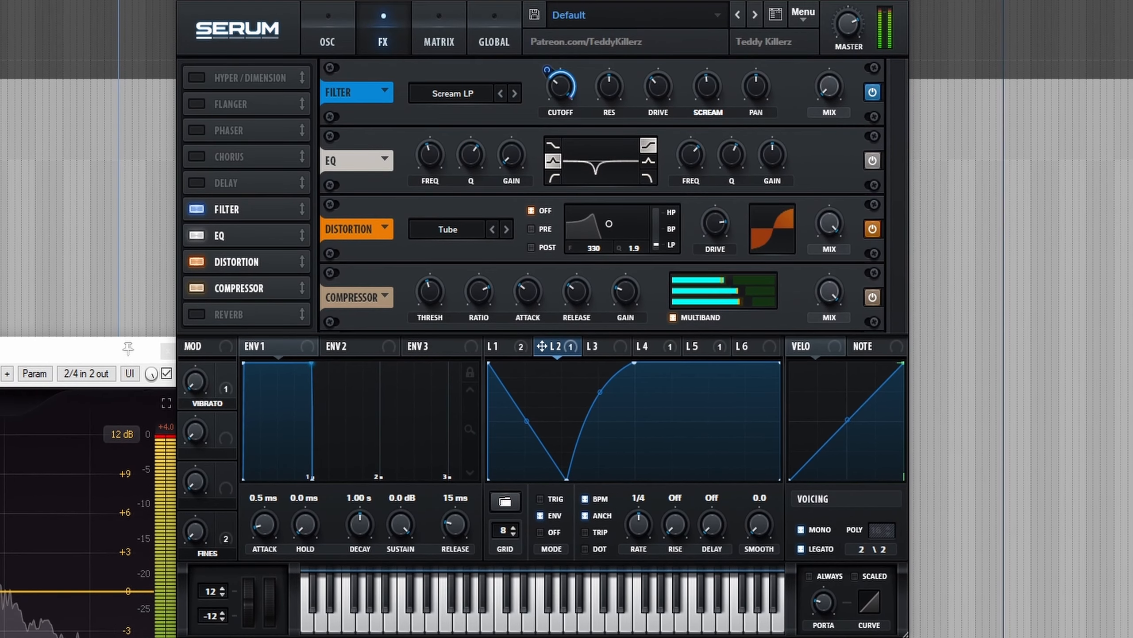
left_click(113, 592)
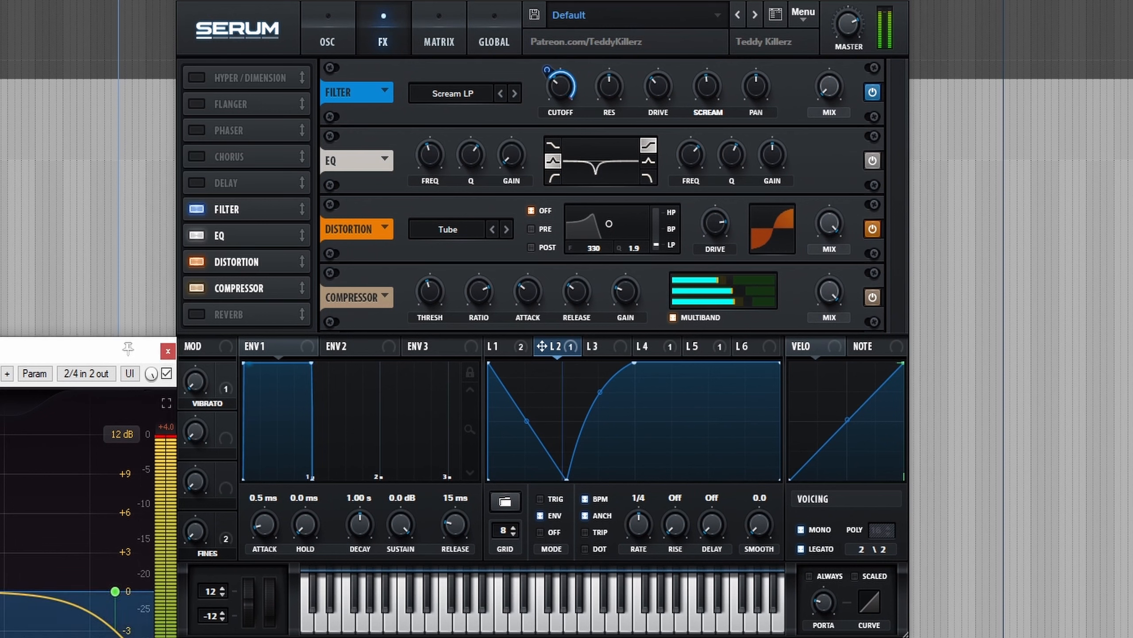
left_click_drag(542, 0, 467, 0)
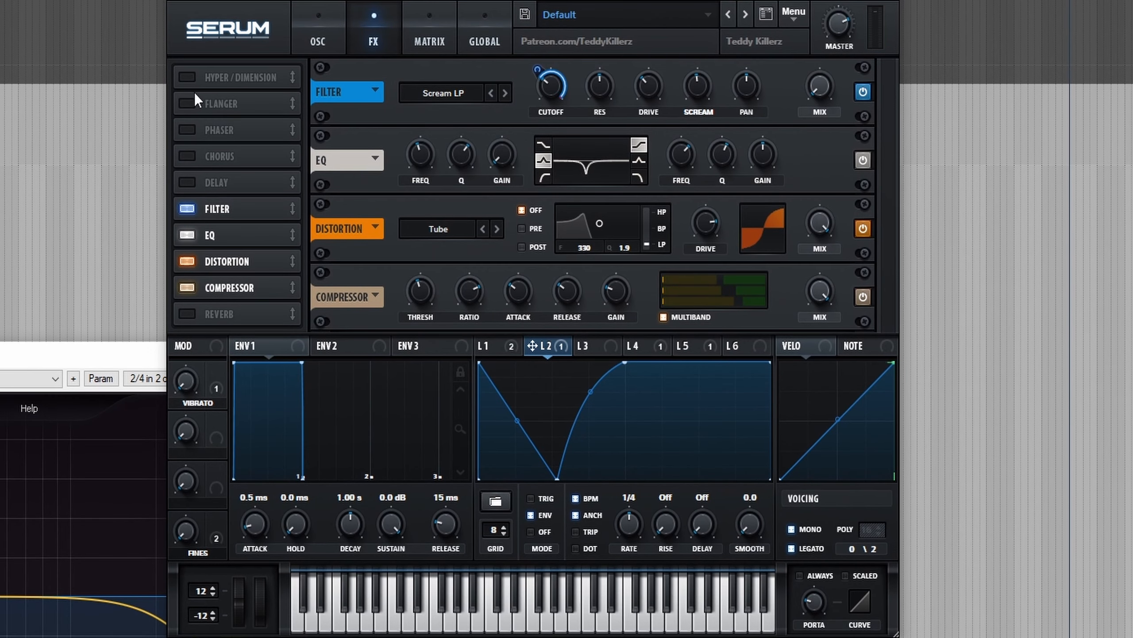
Enable the Hyper/Dimension effect
left_click(240, 78)
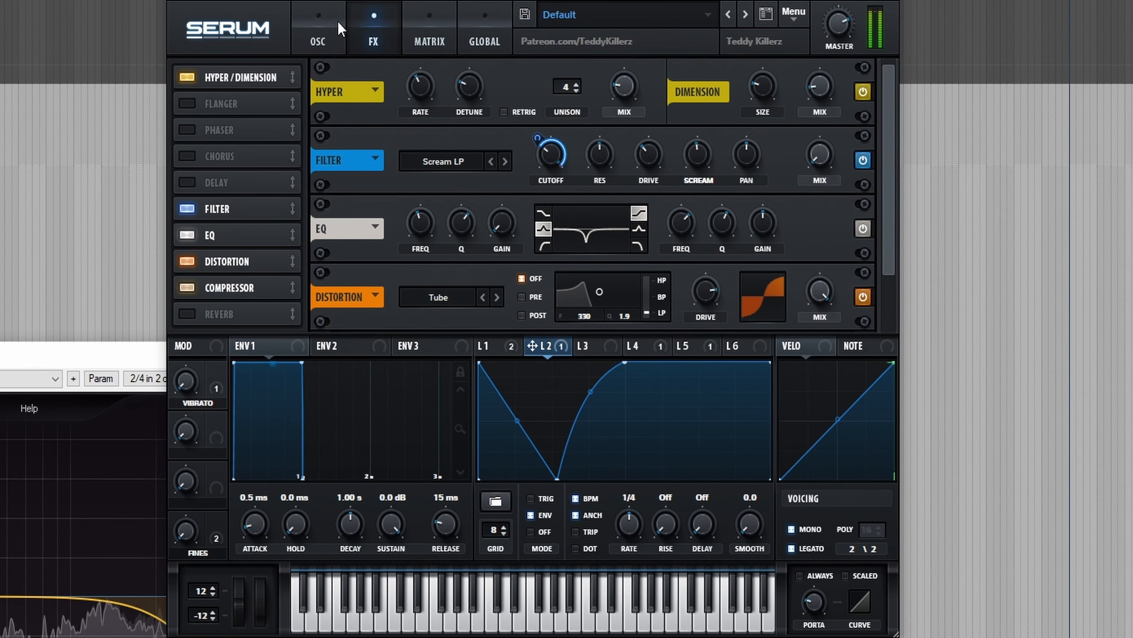
left_click(331, 36)
left_click(382, 36)
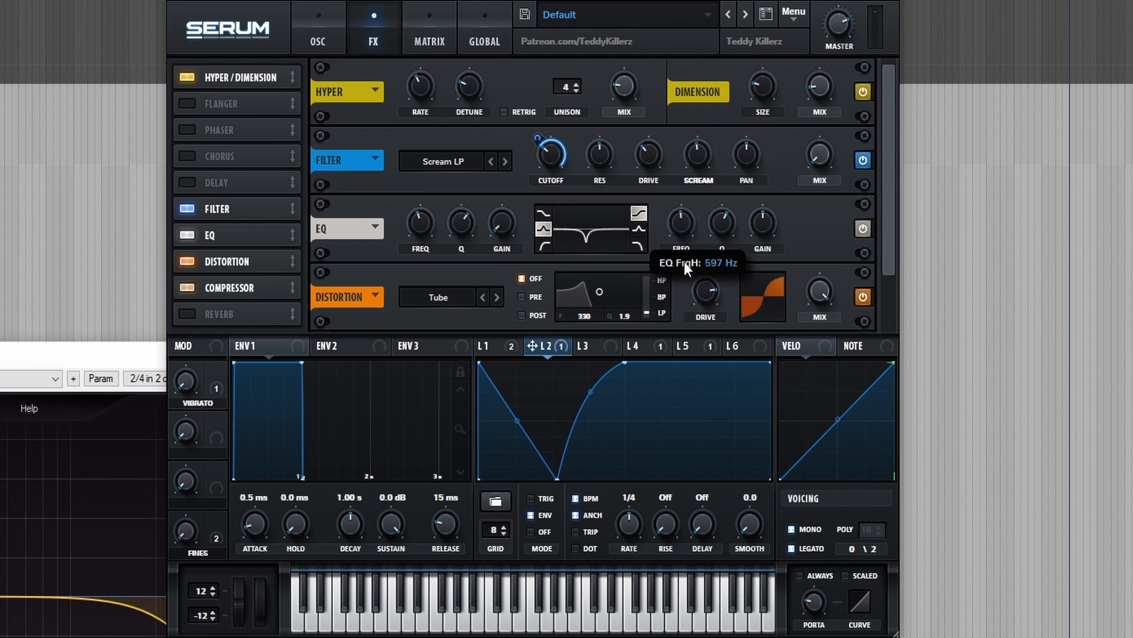
Switch the EQ effect's high band to a peak shape and cut its gain by more than 20 dB
left_click_drag(684, 268, 683, 269)
left_click(639, 229)
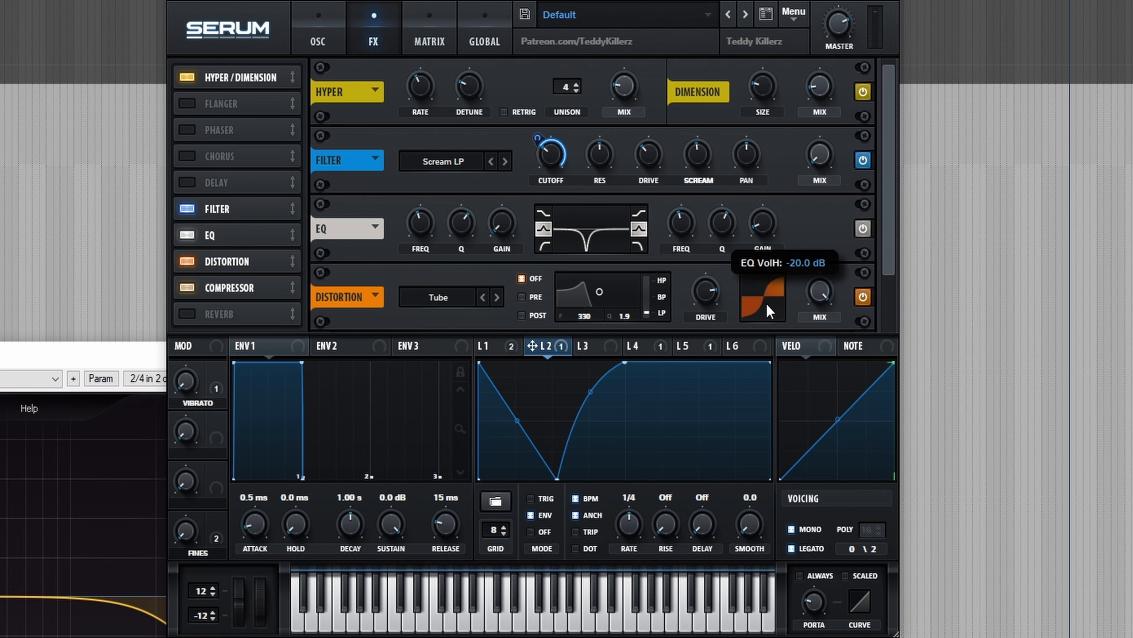
left_click_drag(420, 227, 454, 278)
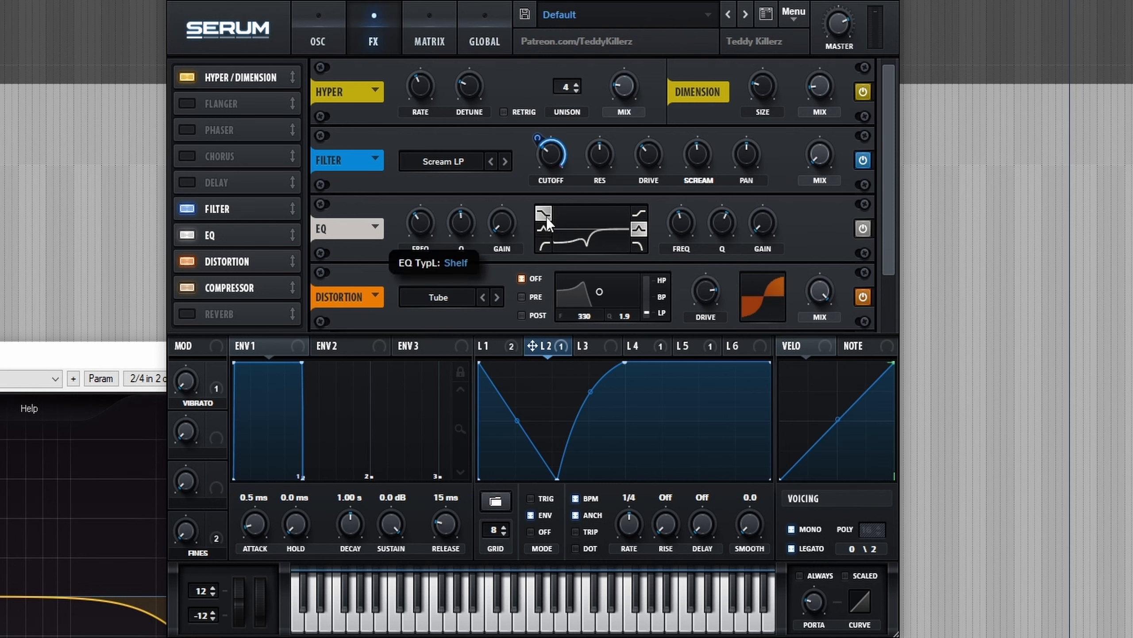
Set the EQ effect's low band to high-pass with adjusted frequency and Q, and tune the high band to about 359 Hz
left_click(544, 244)
left_click_drag(420, 225, 420, 268)
left_click_drag(431, 221, 446, 234)
left_click_drag(680, 241, 680, 242)
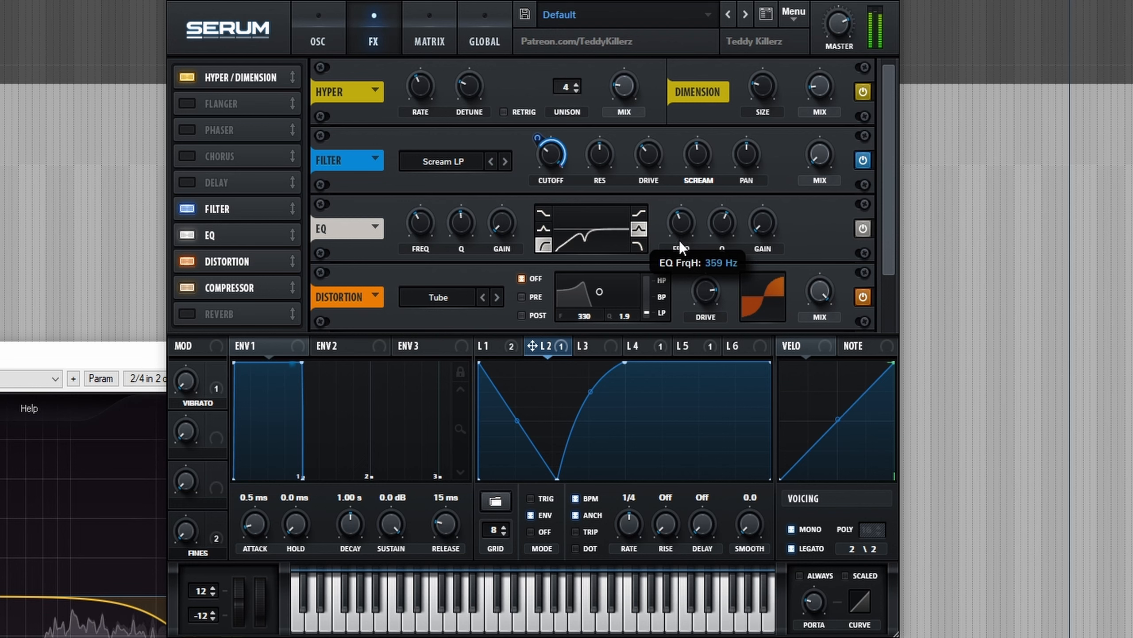
mouse_move(766, 231)
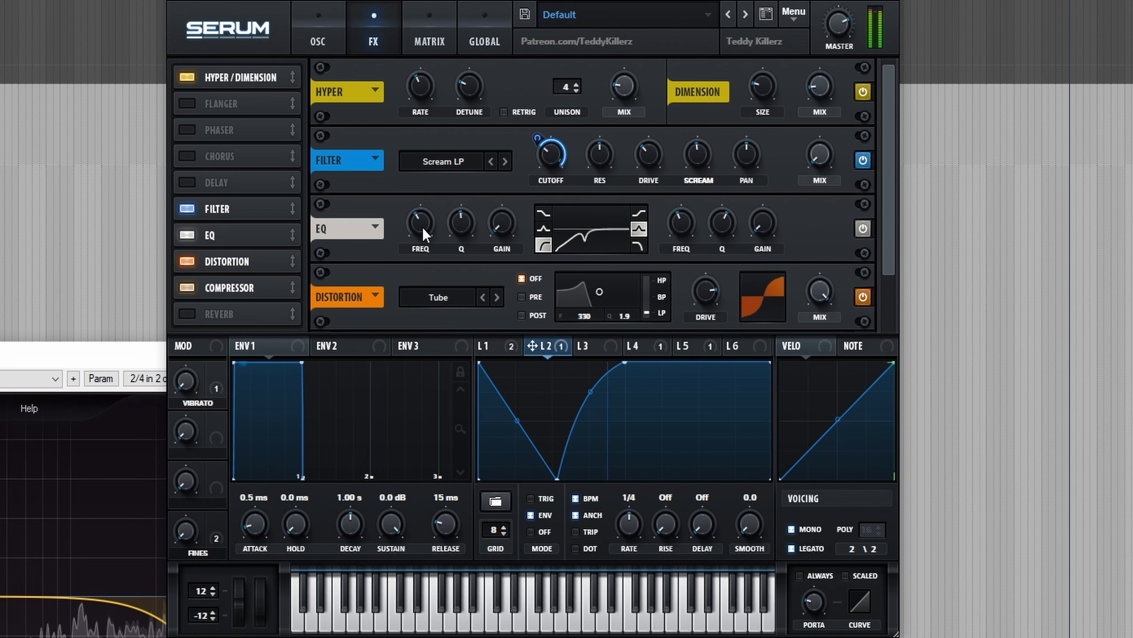
left_click_drag(466, 227, 424, 221)
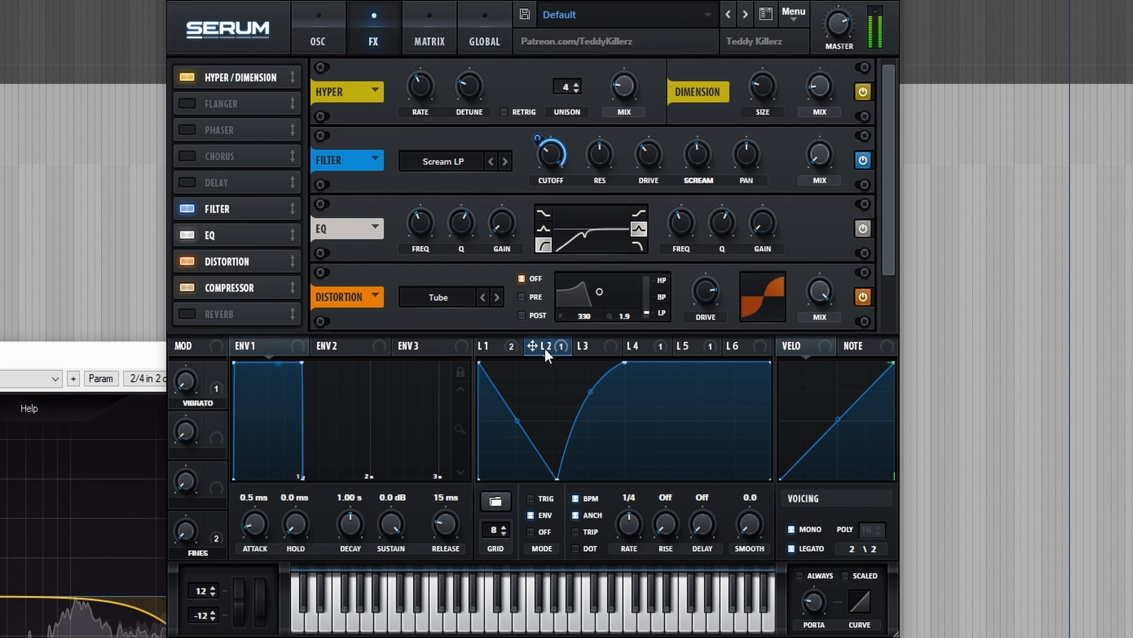
Rebalance the patch's volume by raising the sub oscillator and master levels and lowering the compressor's gain
left_click(318, 42)
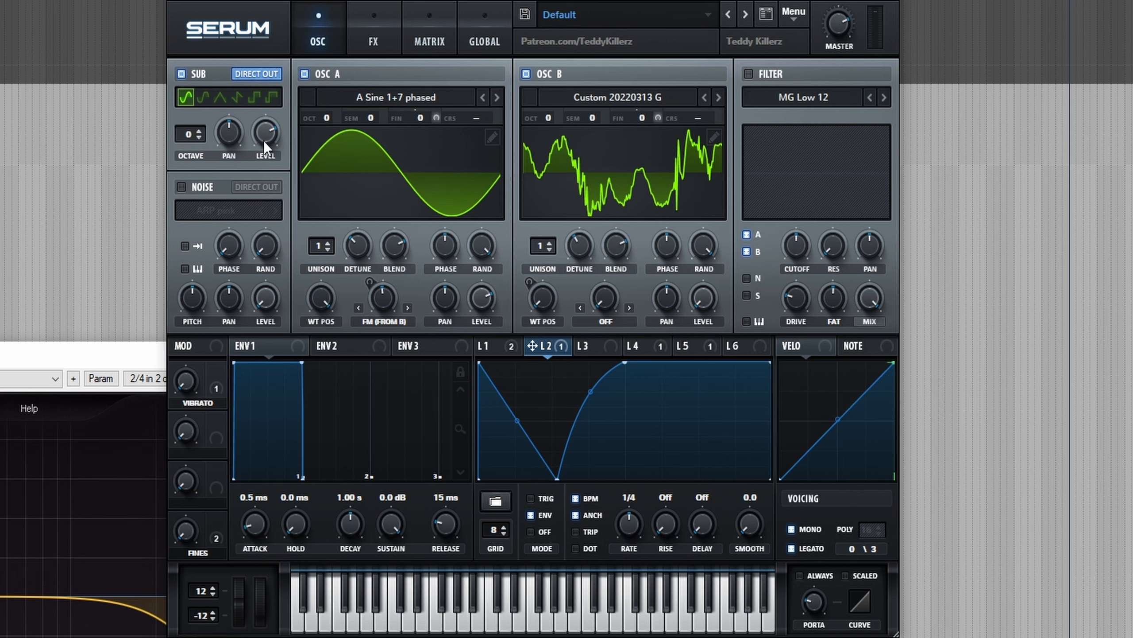
left_click(357, 27)
scroll(891, 323, "down", 1)
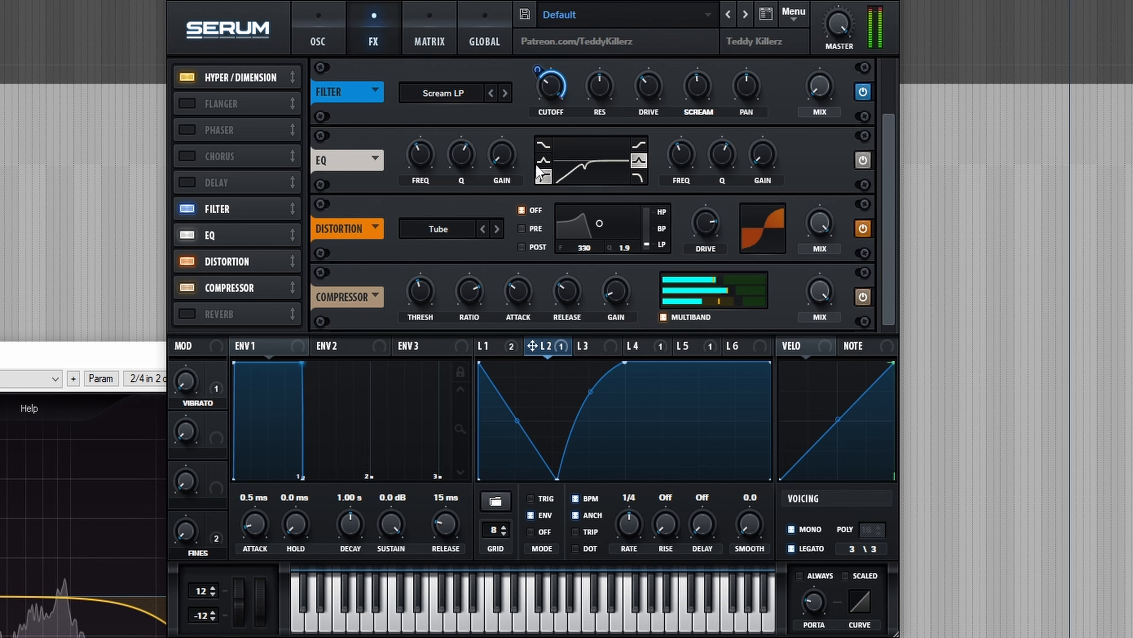
left_click(313, 36)
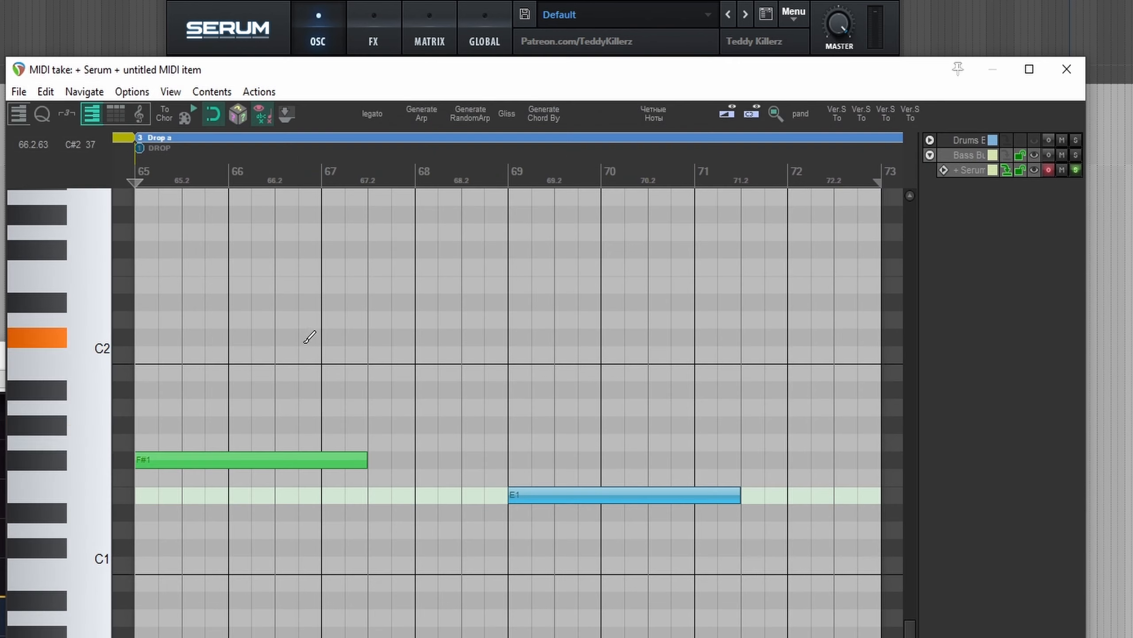
Add overlapping lower notes in the MIDI clip: F1 ending together with the F#1 note, and D#1 ending together with the E1 note
left_click(268, 476)
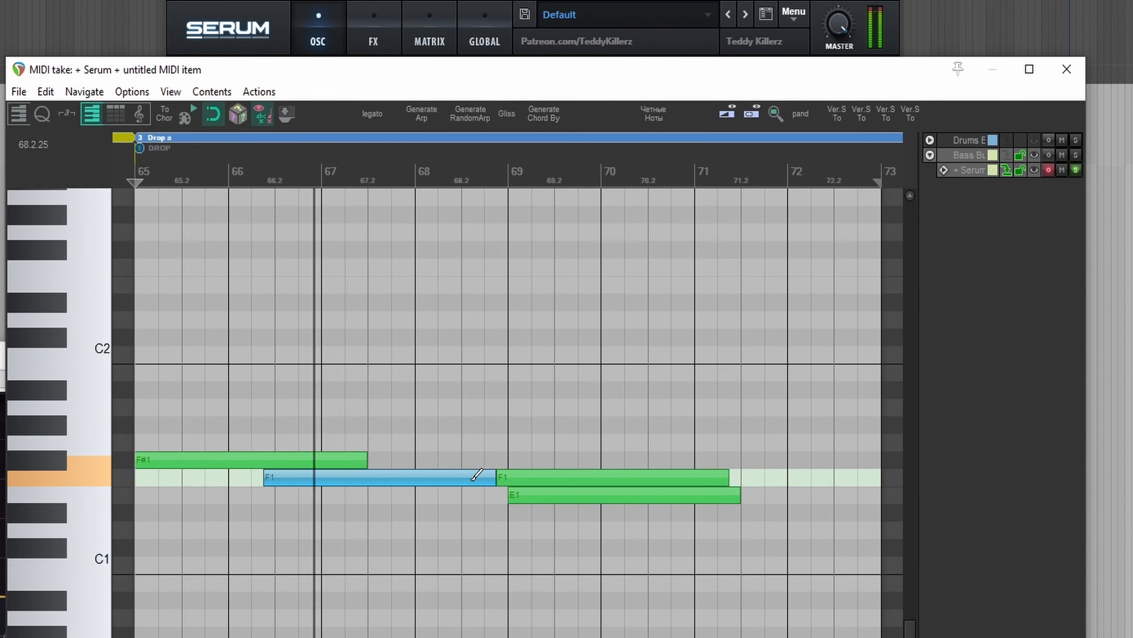
key("space")
left_click_drag(367, 475, 367, 476)
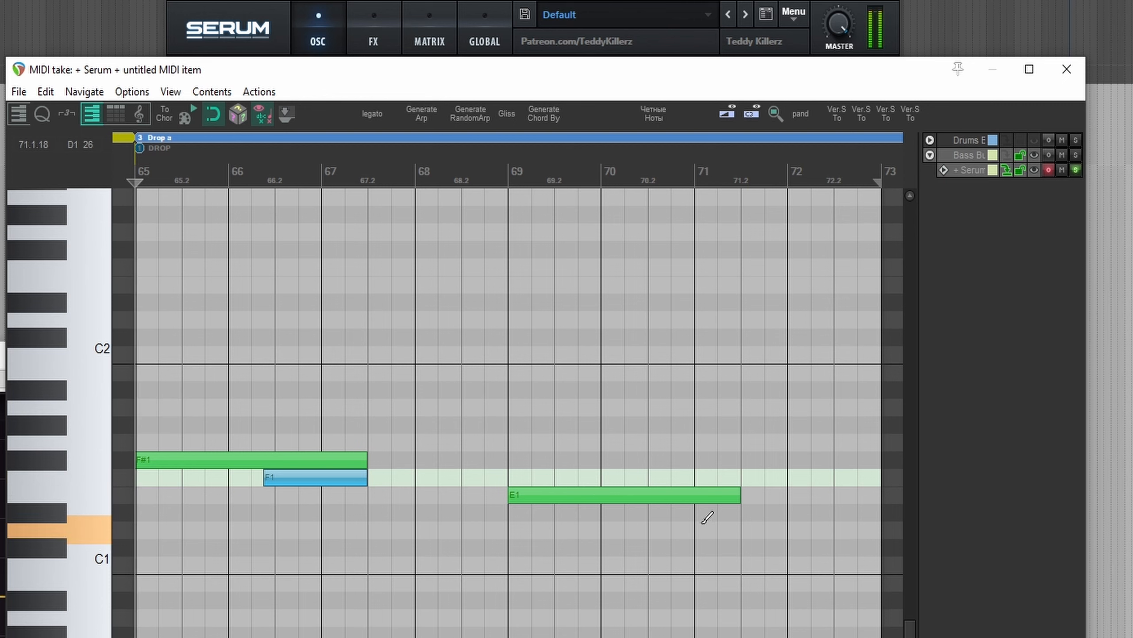
key("space")
left_click(656, 514)
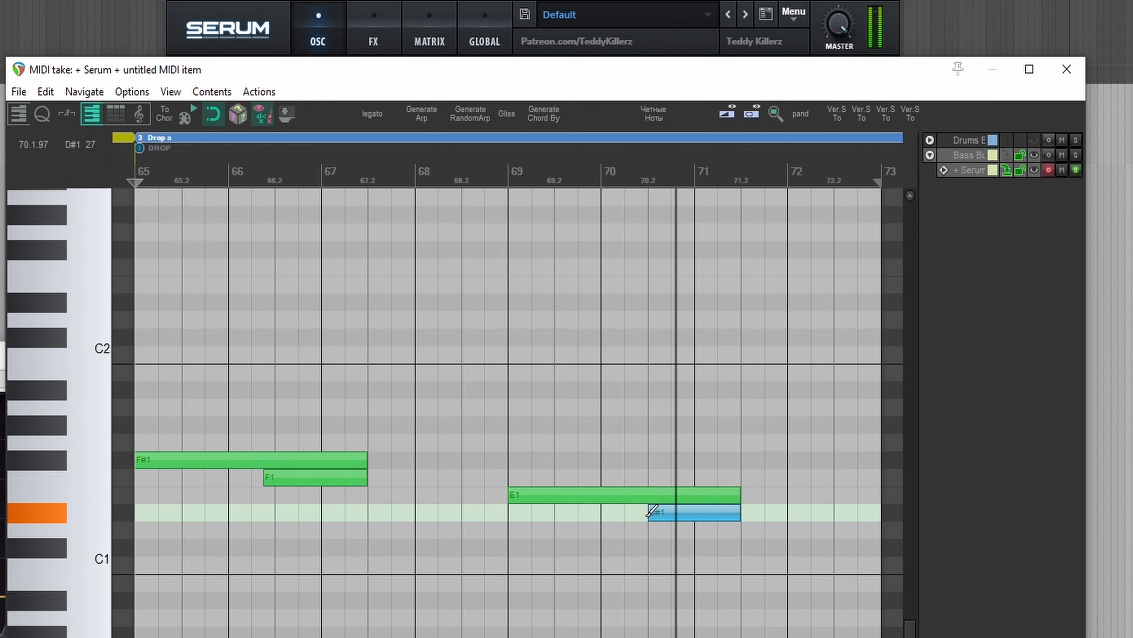
key("Escape")
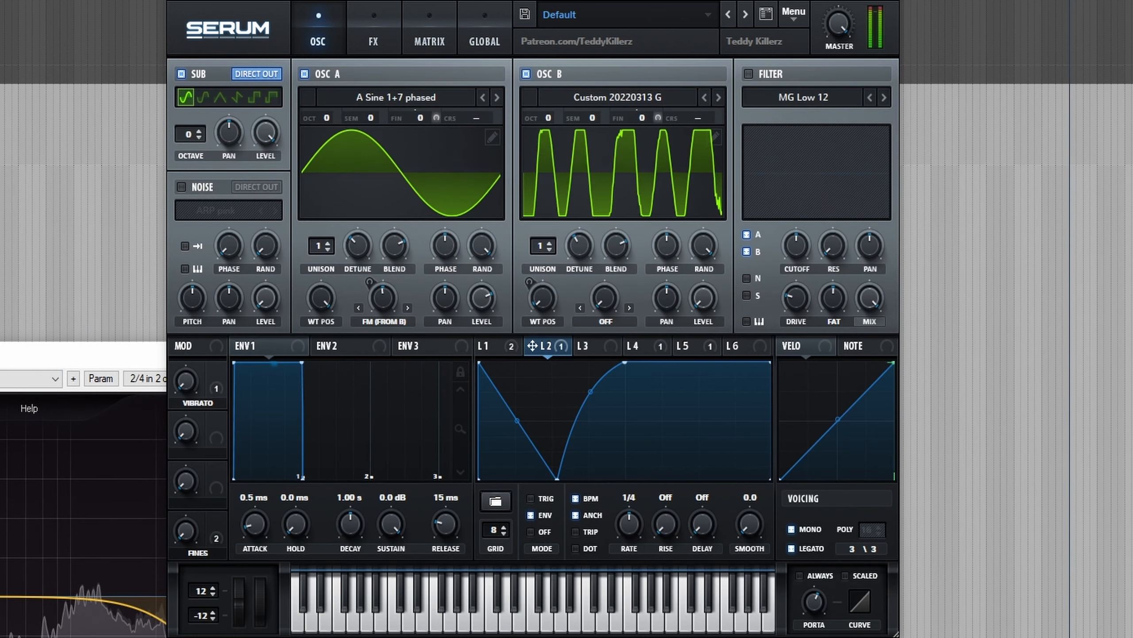
Set oscillator B's warp mode to Bend + and modulate its amount with LFO 1
left_click(374, 29)
left_click(326, 31)
left_click(607, 322)
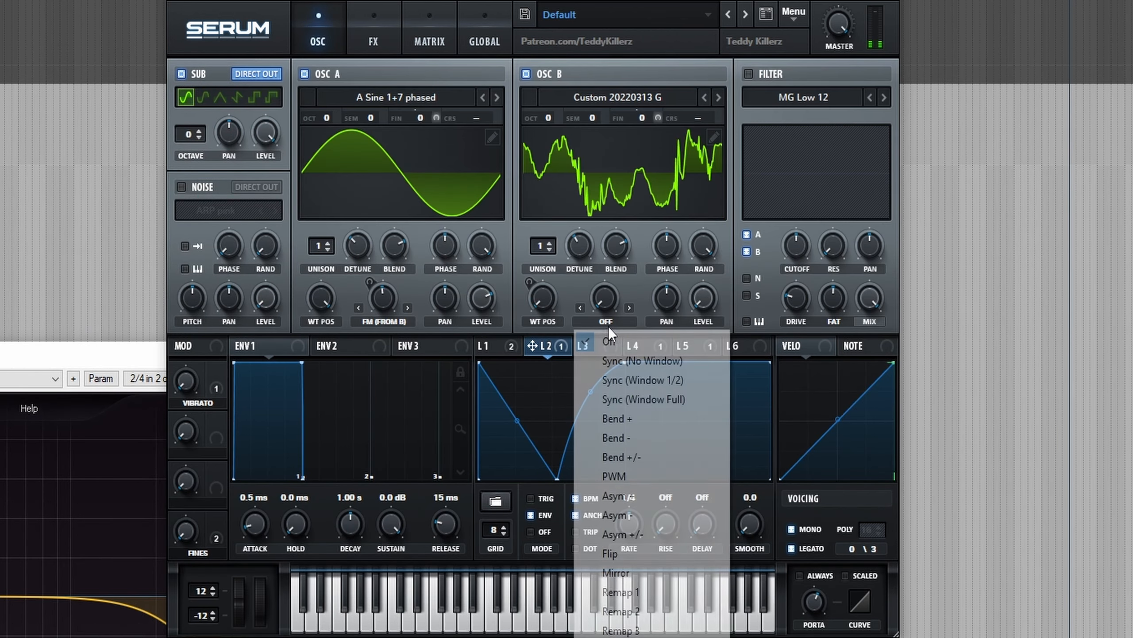
left_click(617, 418)
left_click_drag(604, 309, 627, 347)
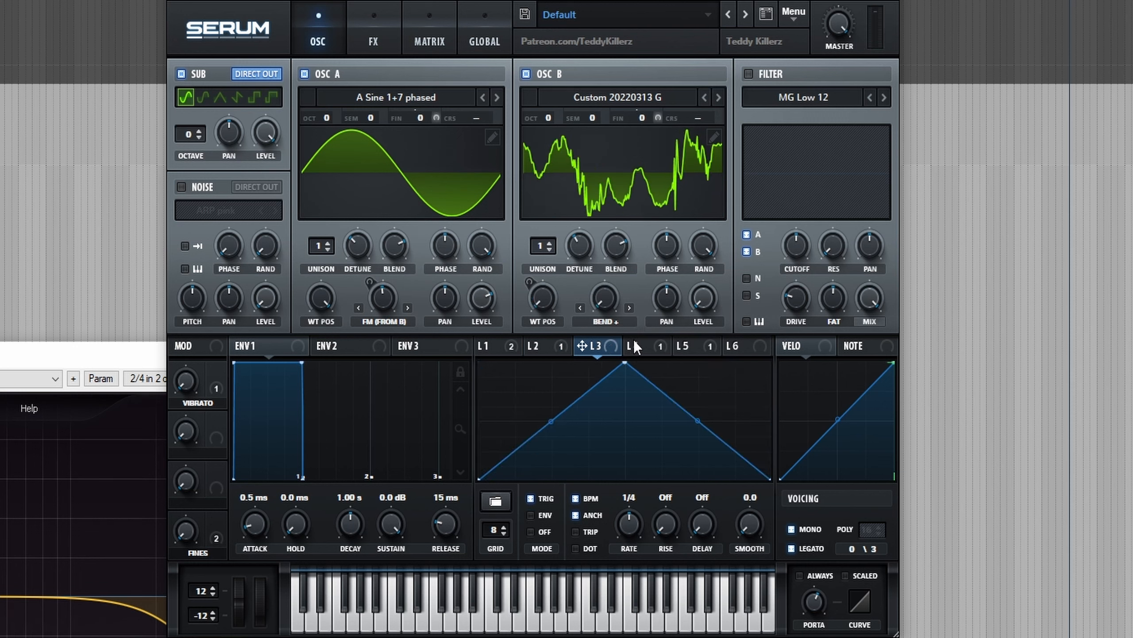
left_click_drag(538, 349, 601, 301)
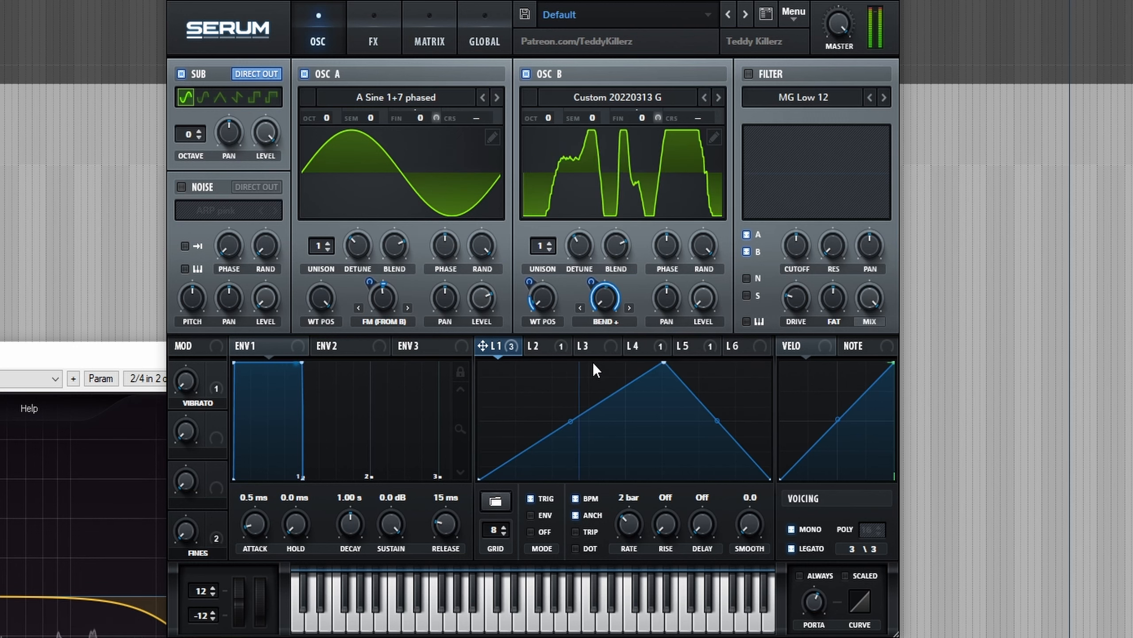
mouse_move(596, 309)
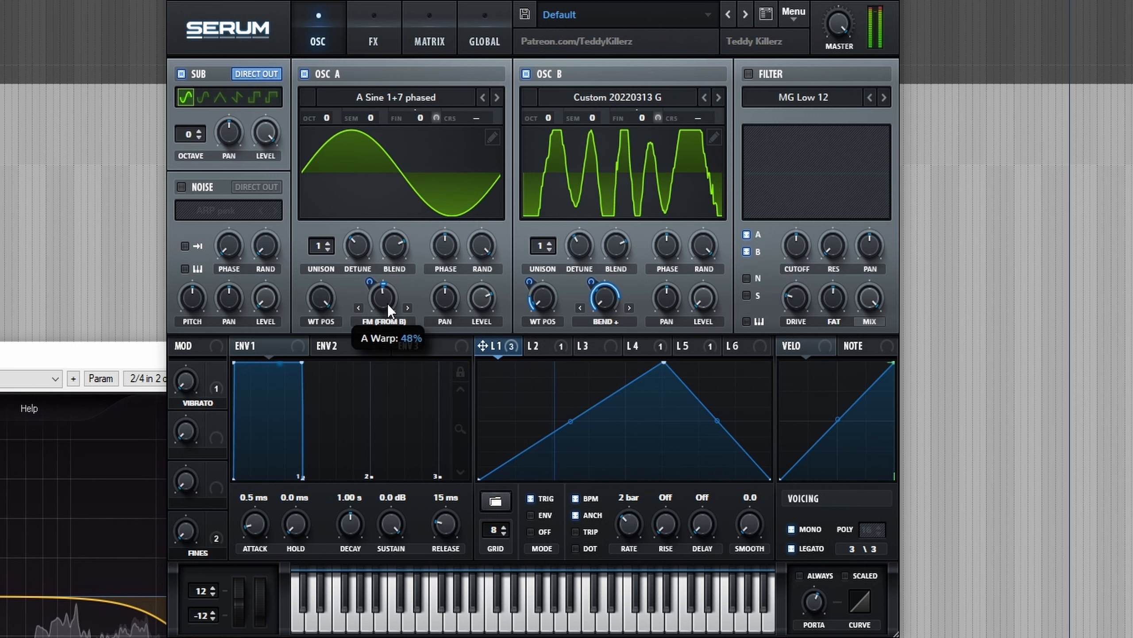
Modulate oscillator A's FM (From B) warp with LFO 2 and lower its base amount
mouse_move(389, 303)
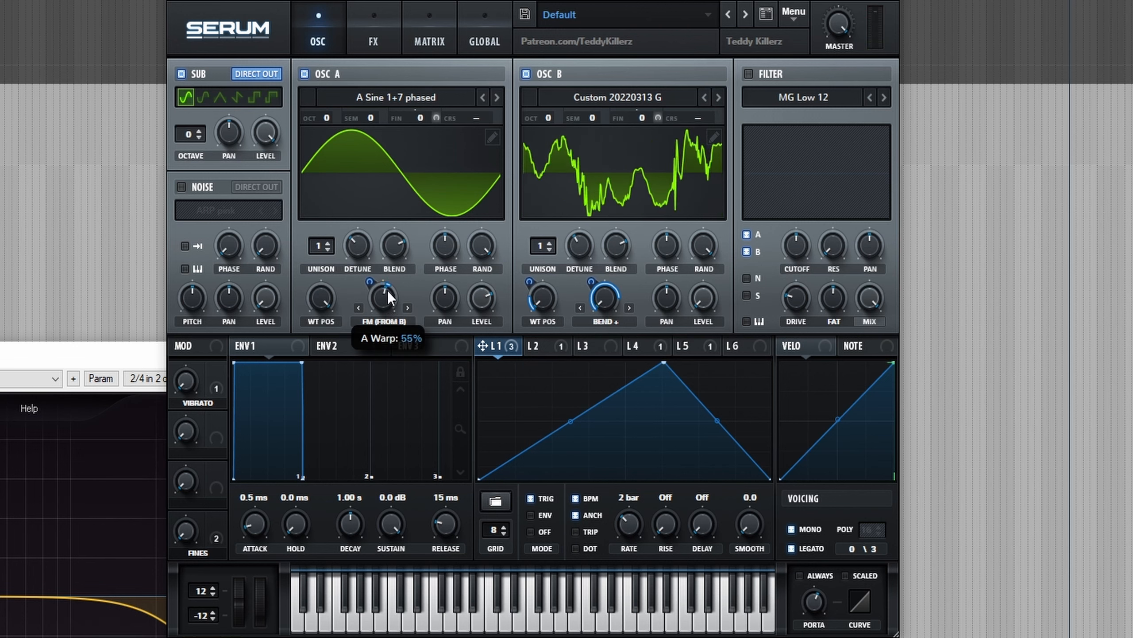
mouse_move(389, 291)
left_mouse_down()
mouse_move(389, 321)
mouse_move(388, 300)
left_mouse_up()
left_click(558, 352)
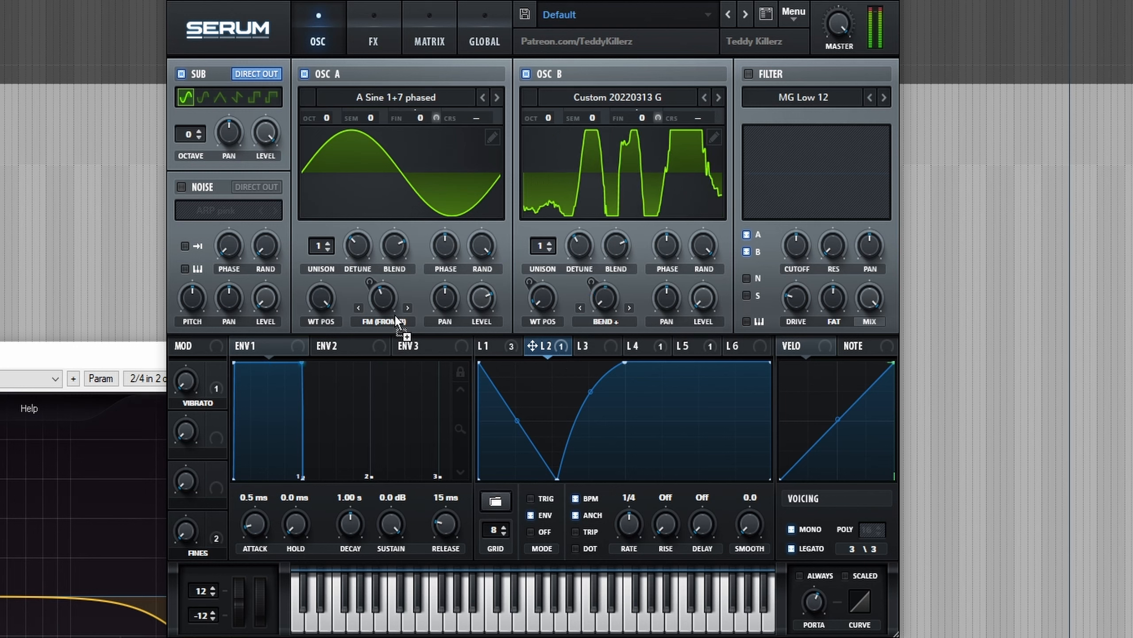
left_click_drag(377, 296, 378, 330)
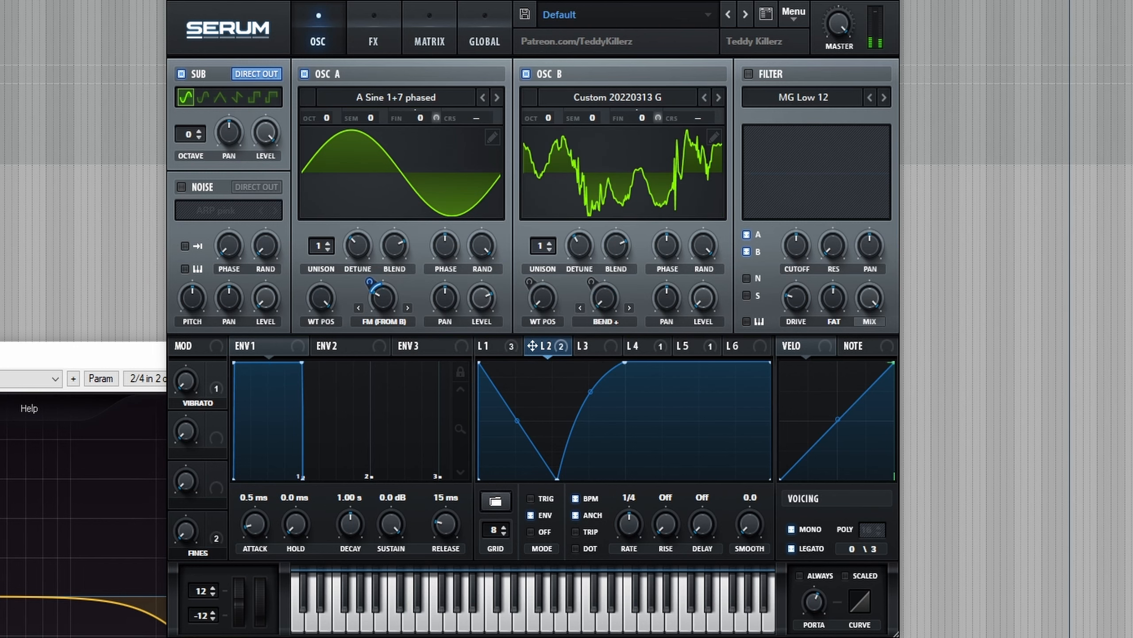
Adjust the compressor's gain to about 2.8 dB and set the EQ's high band to 57% Q and -24 dB gain
left_click(365, 20)
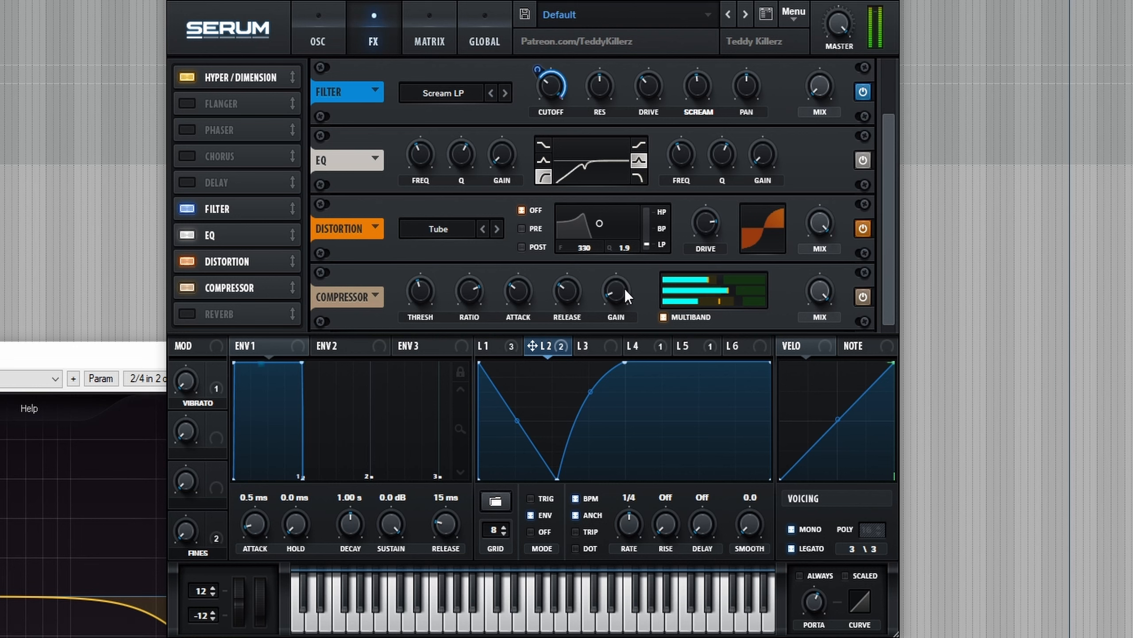
mouse_move(625, 286)
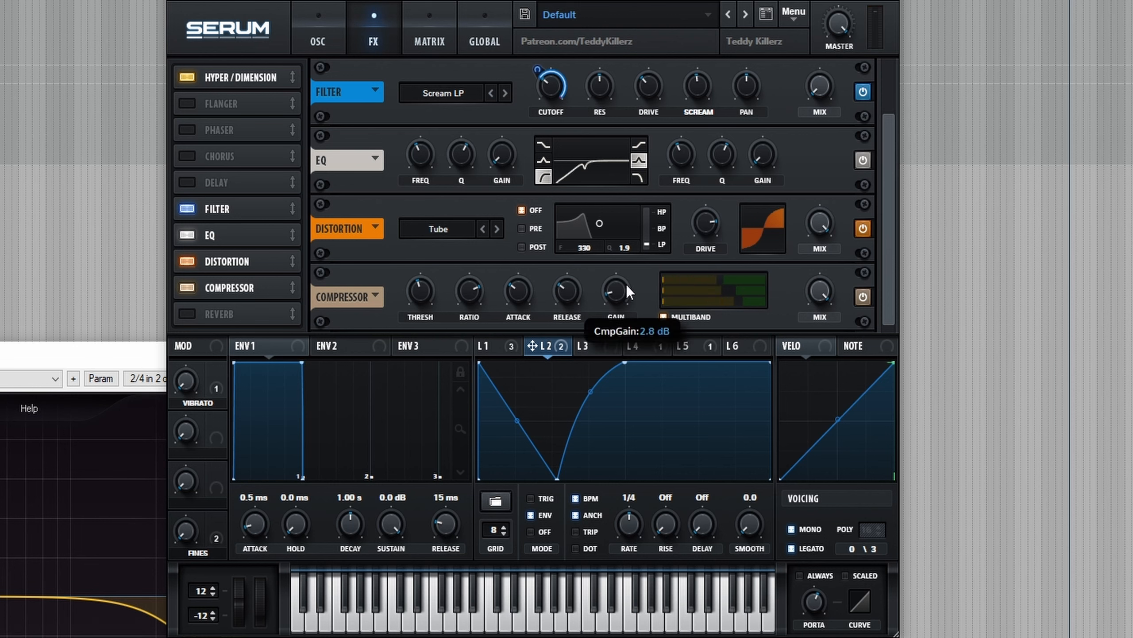
left_click_drag(626, 284, 628, 283)
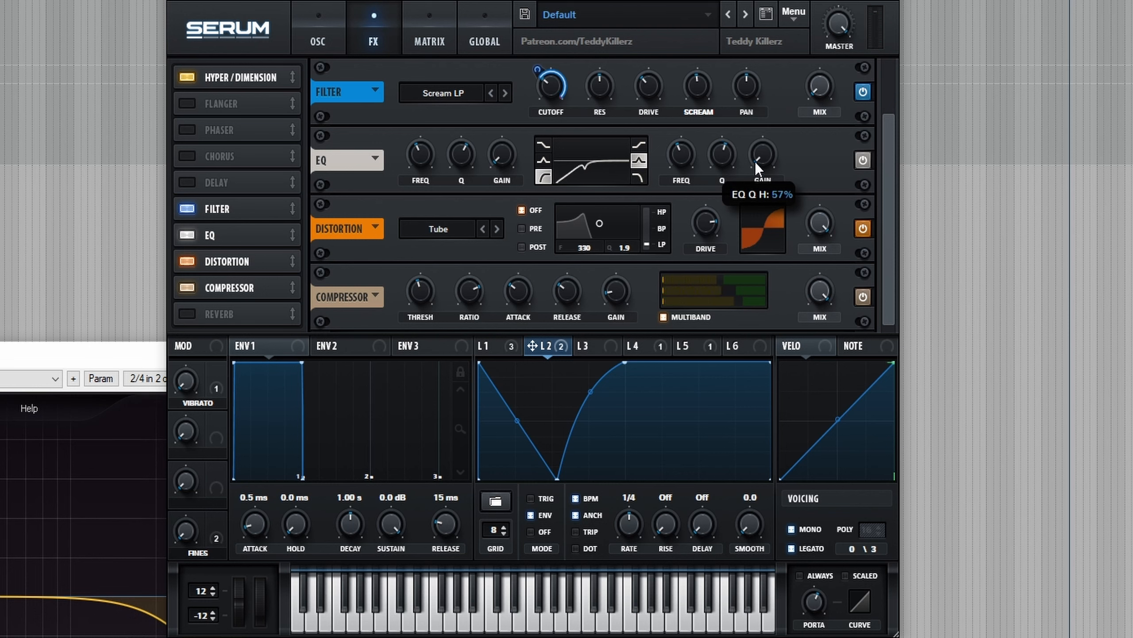
left_click_drag(754, 162, 784, 100)
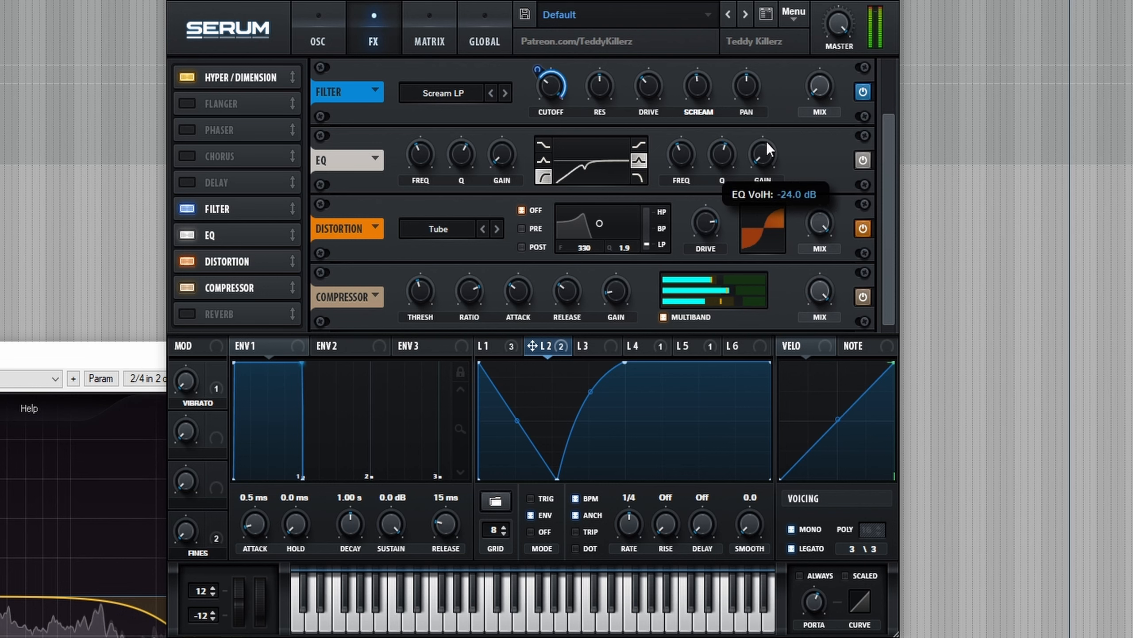
Assign LFO 3 as the modulator of the EQ's high-band gain
left_click(493, 346)
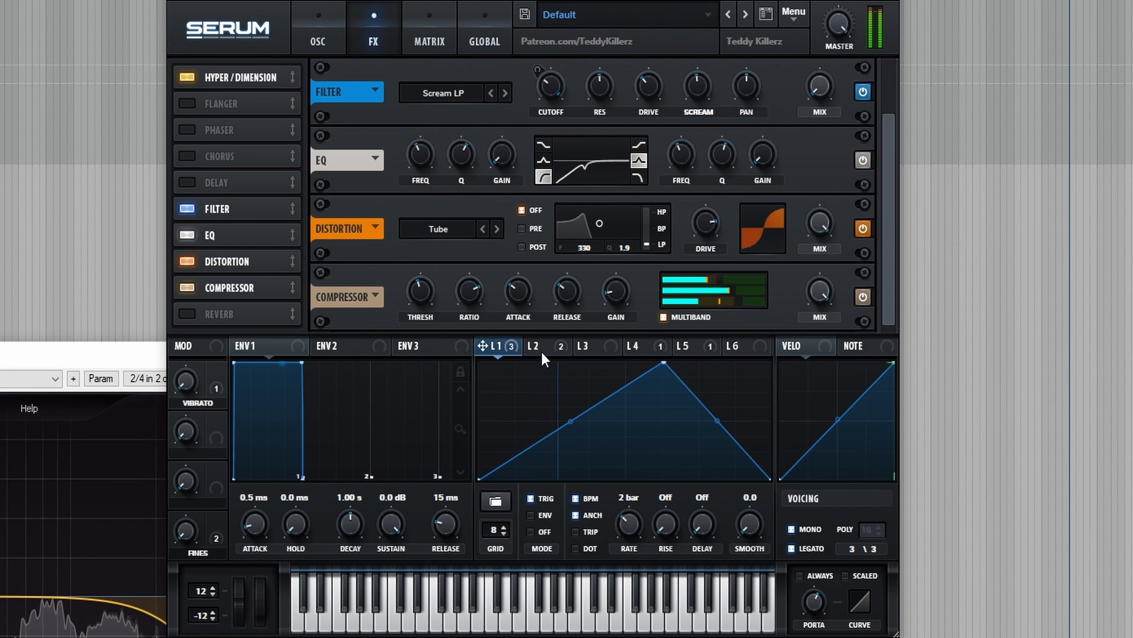
left_click(599, 348)
left_click_drag(582, 345, 754, 195)
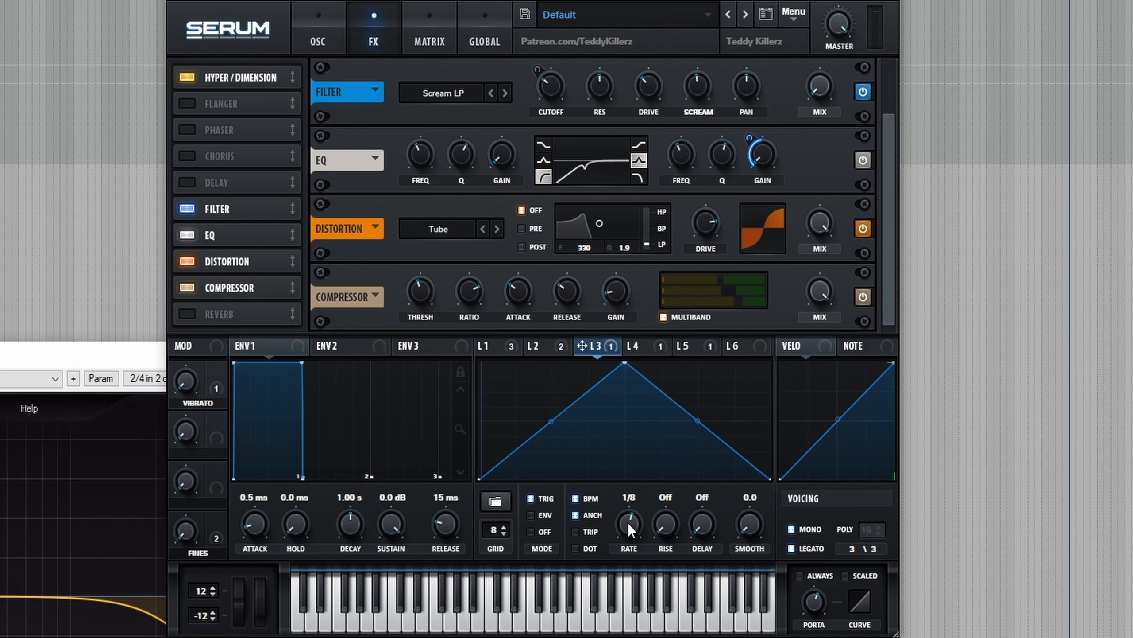
Bend LFO 3's triangle into a narrow centred spike and set its rate to 1/8 with triplet and dotted timing enabled
left_click_drag(628, 523, 618, 508)
left_click_drag(551, 424, 689, 471)
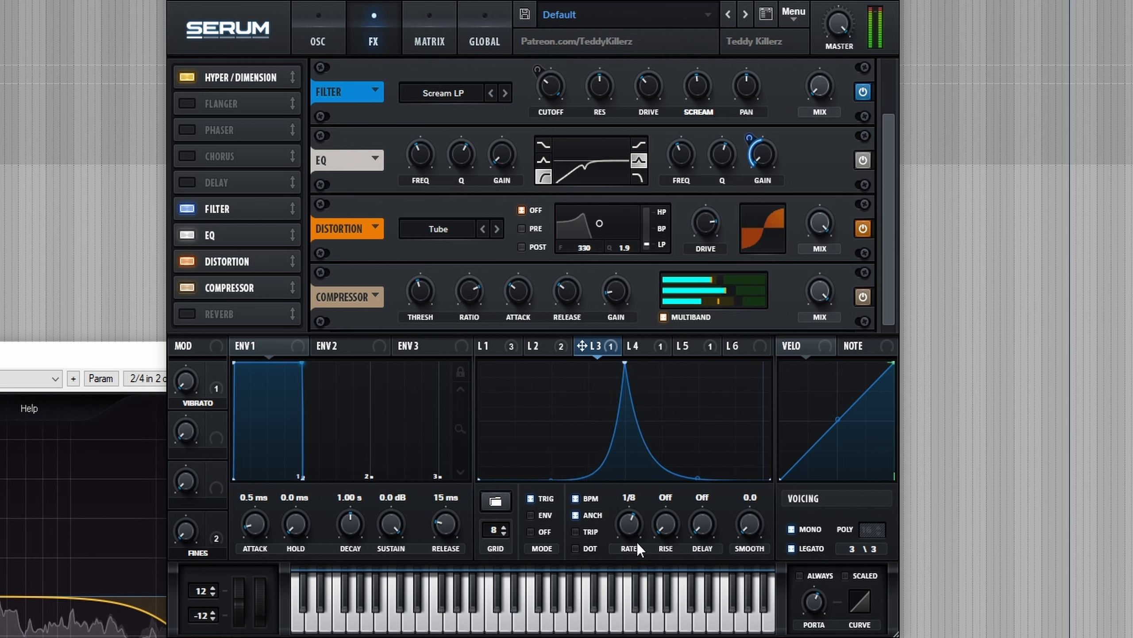
scroll(632, 524, "up", 1)
scroll(632, 531, "down", 2)
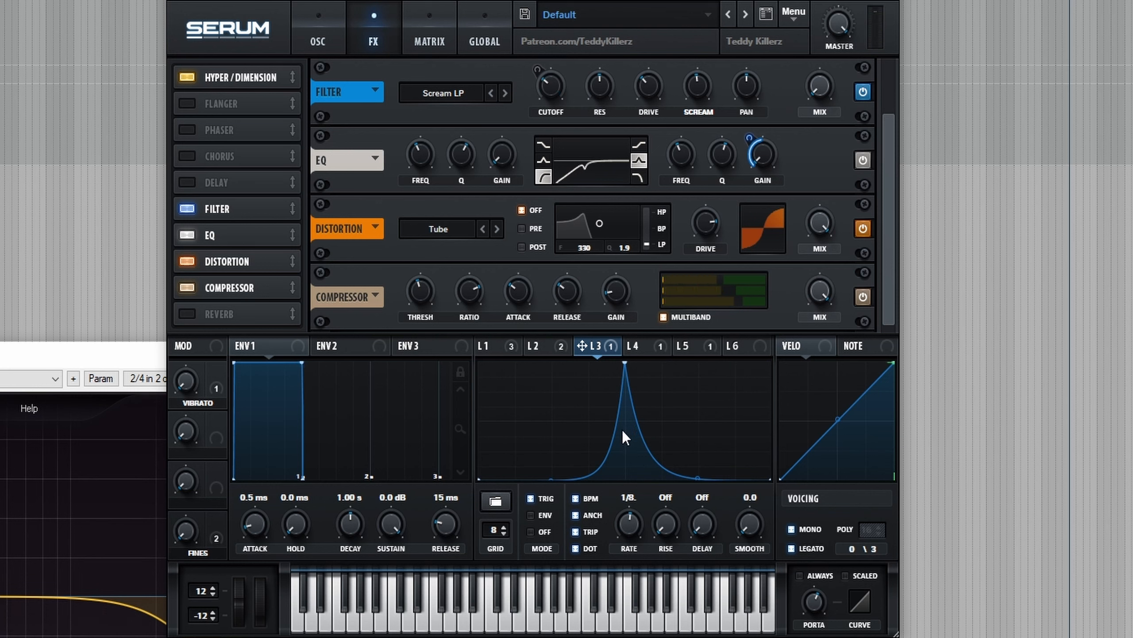
Soften LFO 3's falling curve and set its modulation amount on the EQ's high-band gain to about 61
mouse_move(700, 452)
left_mouse_down()
mouse_move(704, 435)
mouse_move(705, 445)
left_mouse_up()
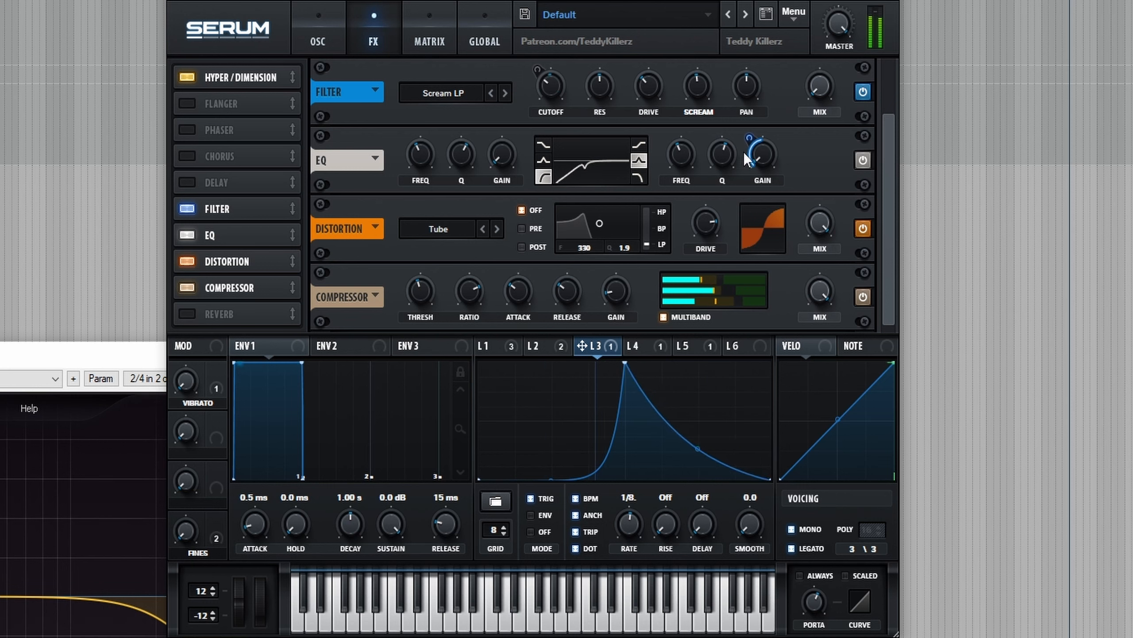
mouse_move(752, 131)
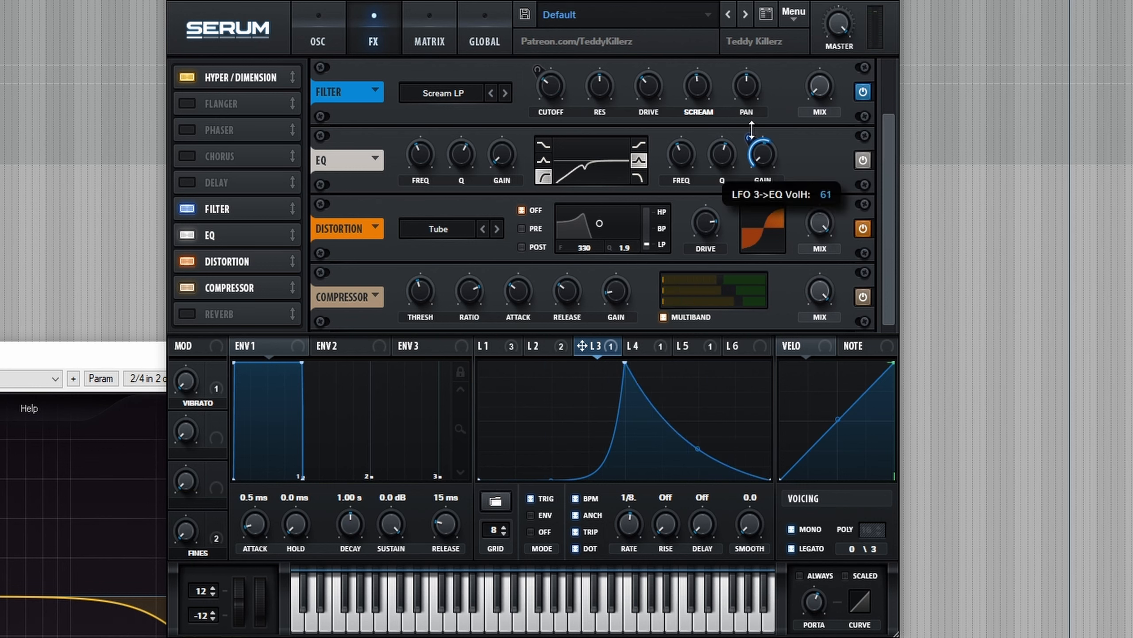
left_click_drag(750, 139, 750, 141)
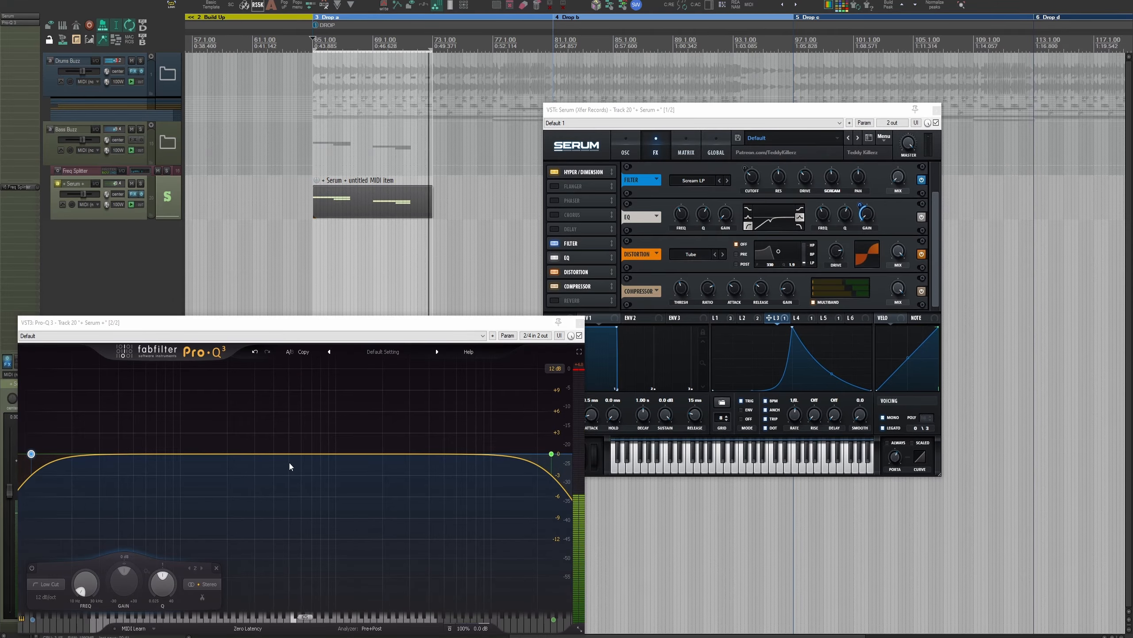
In Pro-Q 3, dip the curve slightly in the midrange and low mids, boost it slightly in the highs, and play the result
left_click_drag(289, 461, 313, 471)
left_click_drag(243, 457, 227, 468)
mouse_move(445, 456)
left_mouse_down()
mouse_move(455, 426)
mouse_move(457, 439)
left_mouse_up()
key("space")
key("Escape")
Add OTT at 37% depth with about 3.4 dB output gain, followed by CamelCrusher, to the Serum track's effects chain
key("o")
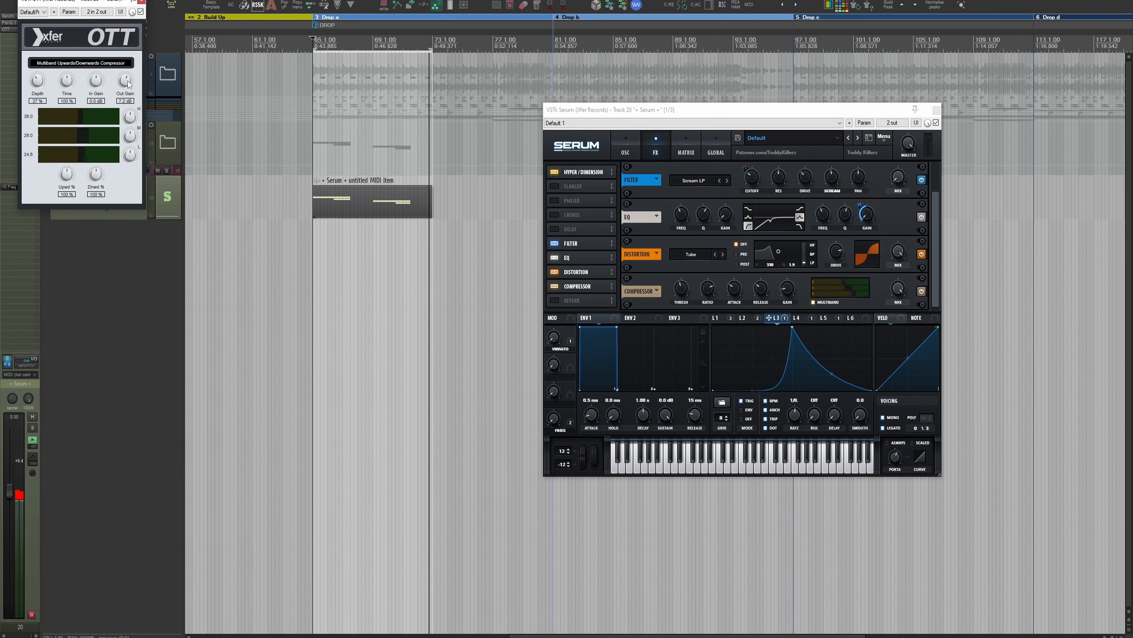
left_click_drag(128, 85, 133, 82)
key("c")
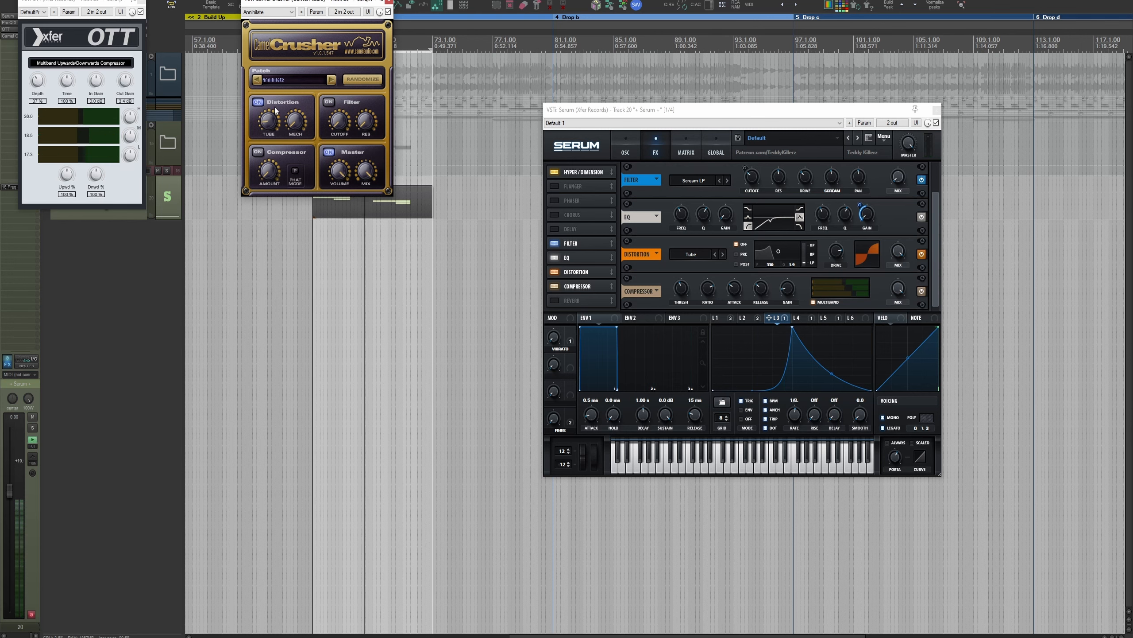
left_click(390, 1)
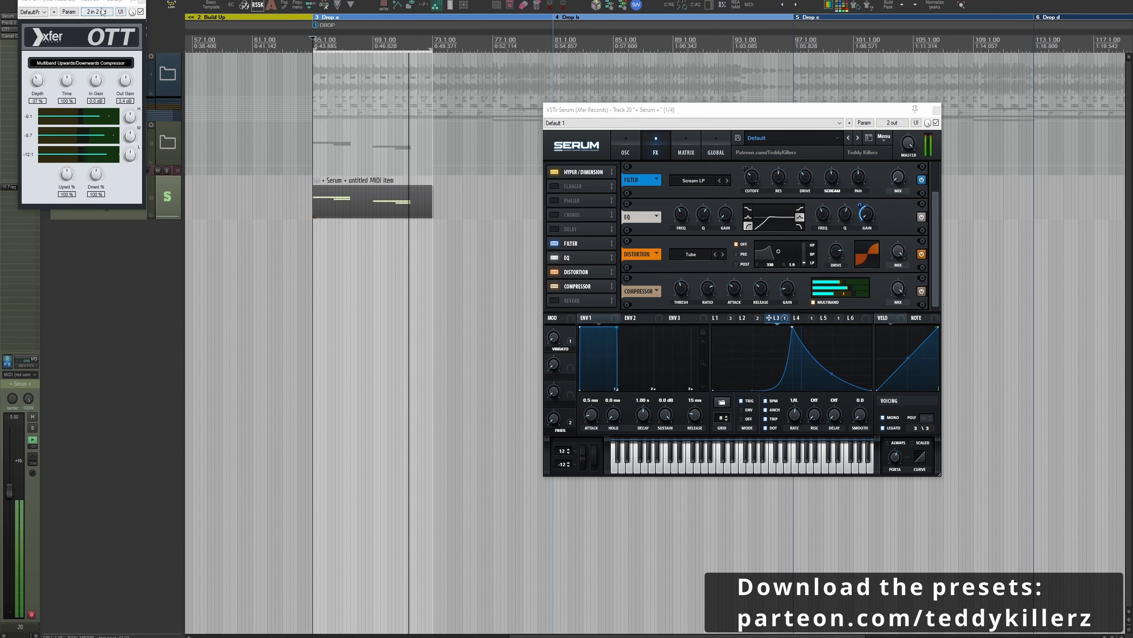
key("Escape")
Enable Serum's reverb, modulate its mix with Env 2, and set the reverb size to about 40%
scroll(365, 256, "up", 3)
scroll(355, 264, "down", 3)
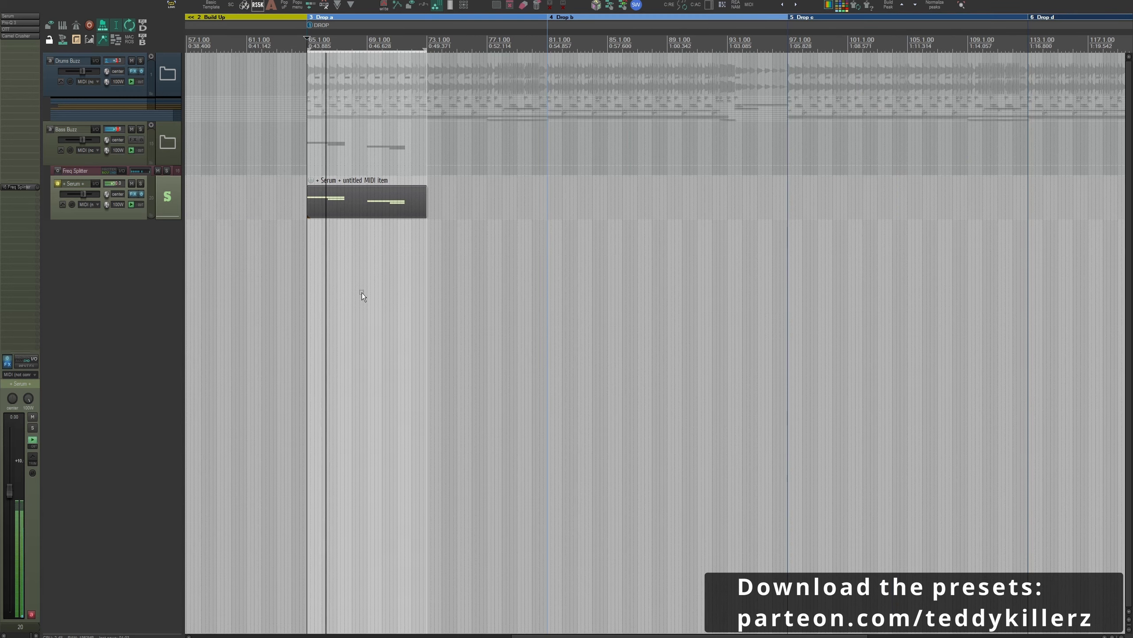
left_click(25, 17)
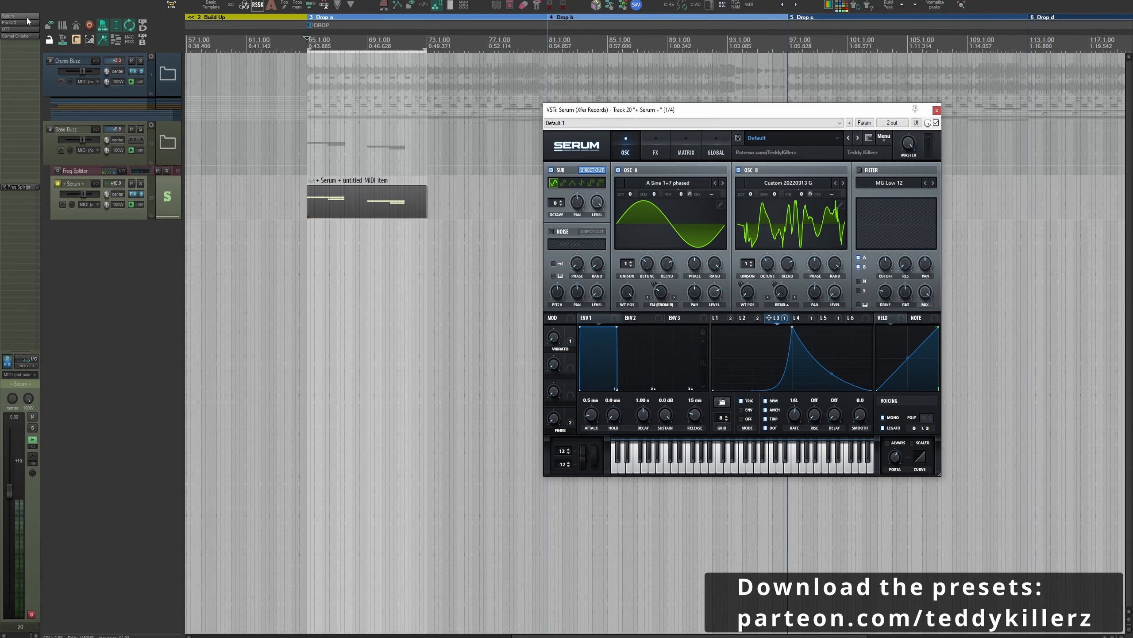
left_click(656, 153)
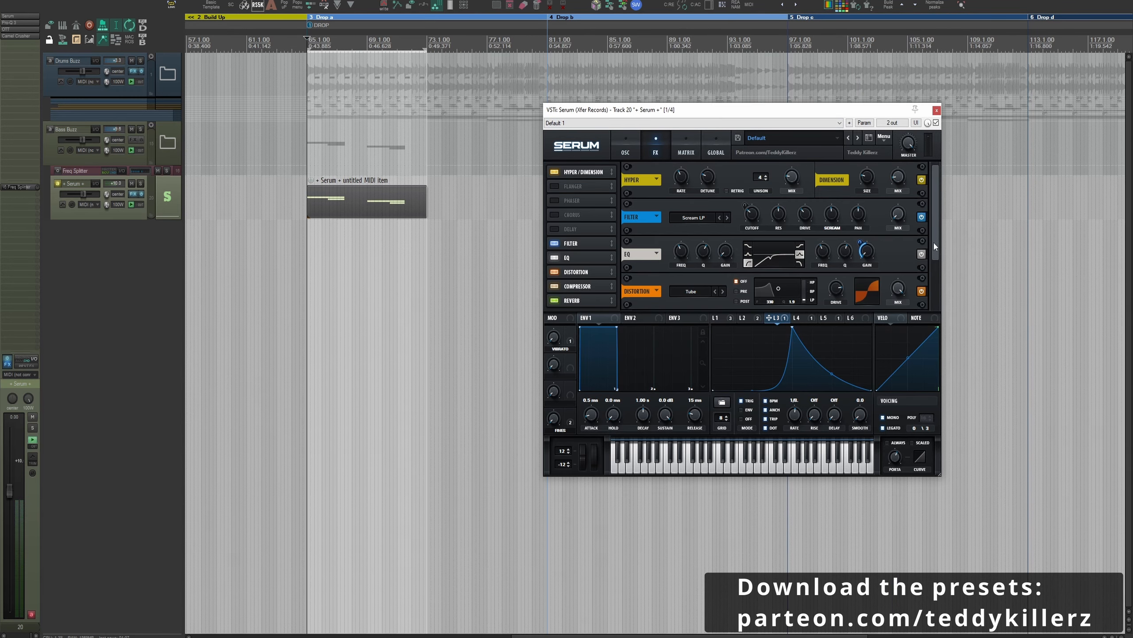
left_click_drag(935, 244, 899, 288)
left_click(646, 319)
key("space")
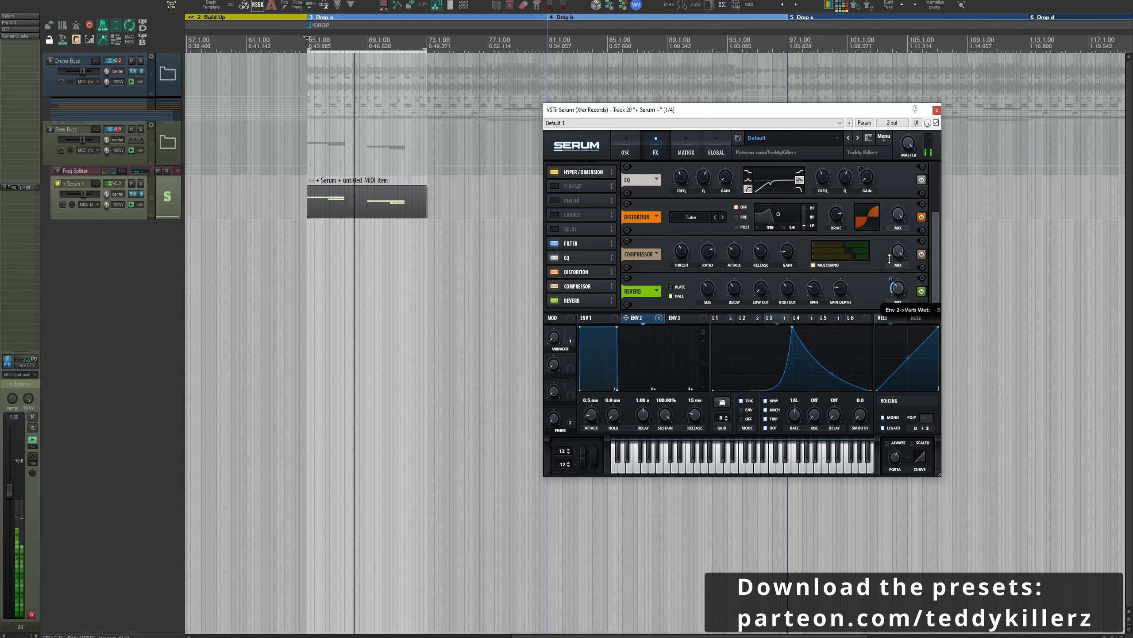
left_click_drag(713, 291, 711, 287)
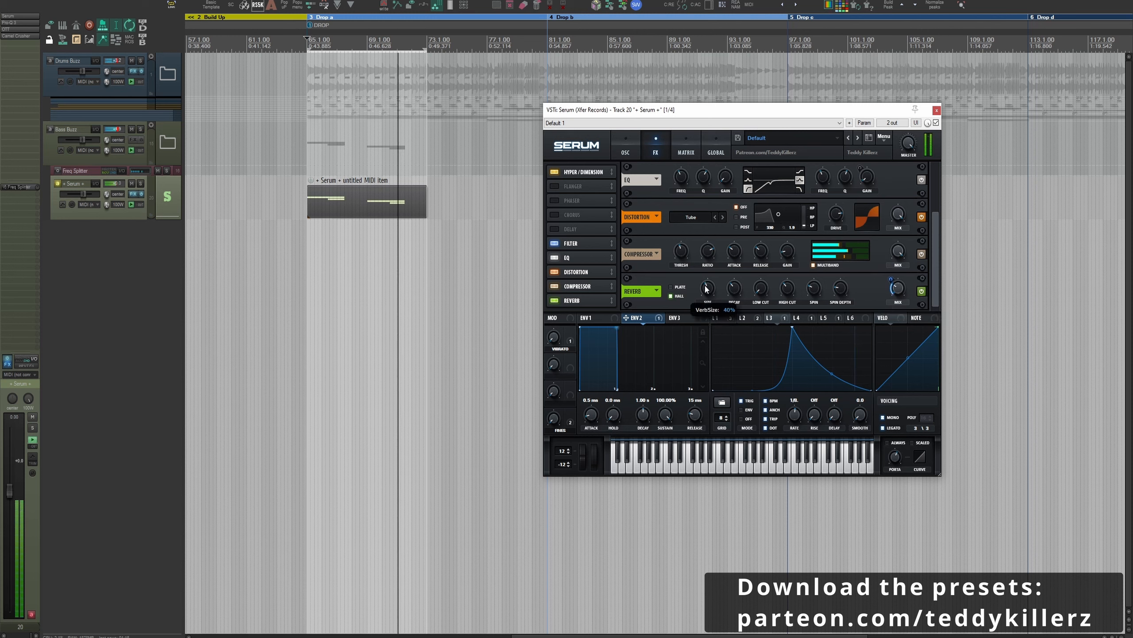
With the Serum track soloed and the stretch from 67 to 69 looped, adjust the reverb's size and decay and set its mix to 24%
left_click(140, 184)
left_click_drag(338, 235, 368, 234)
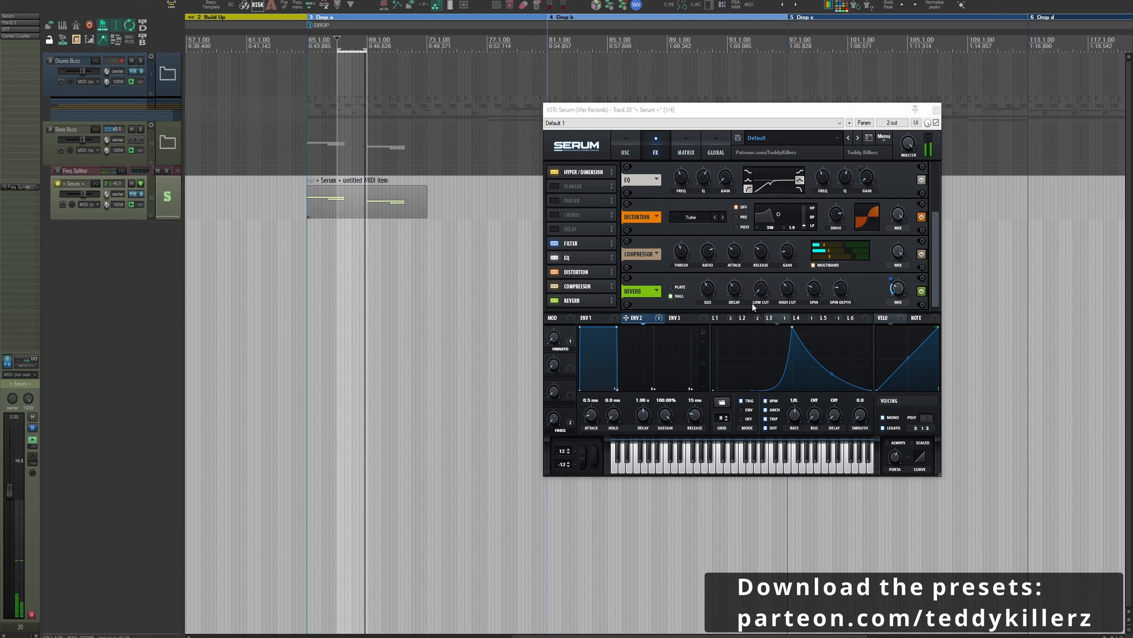
mouse_move(735, 292)
left_mouse_down()
mouse_move(745, 268)
mouse_move(752, 288)
left_mouse_up()
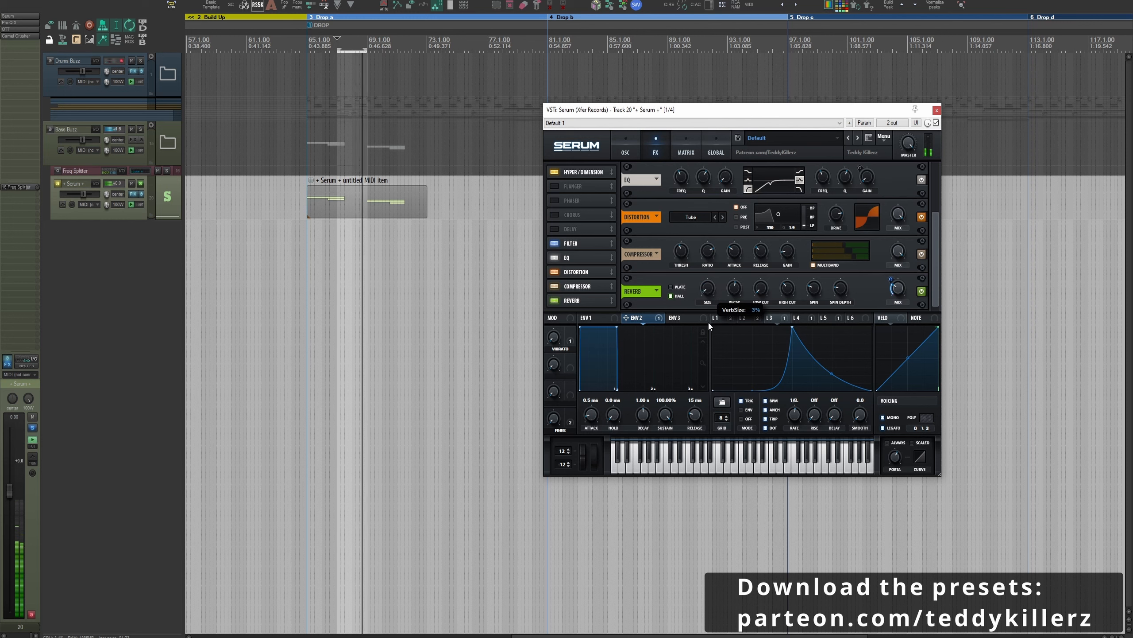
left_click_drag(708, 320, 716, 229)
left_click_drag(717, 267, 774, 254)
mouse_move(736, 295)
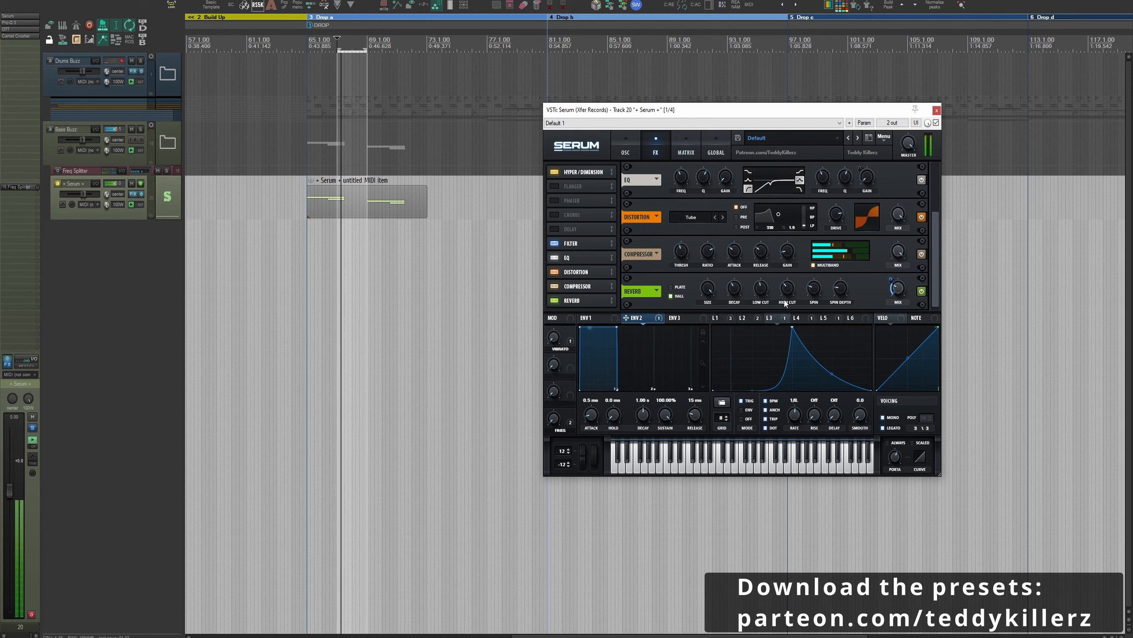
left_click_drag(901, 298, 901, 298)
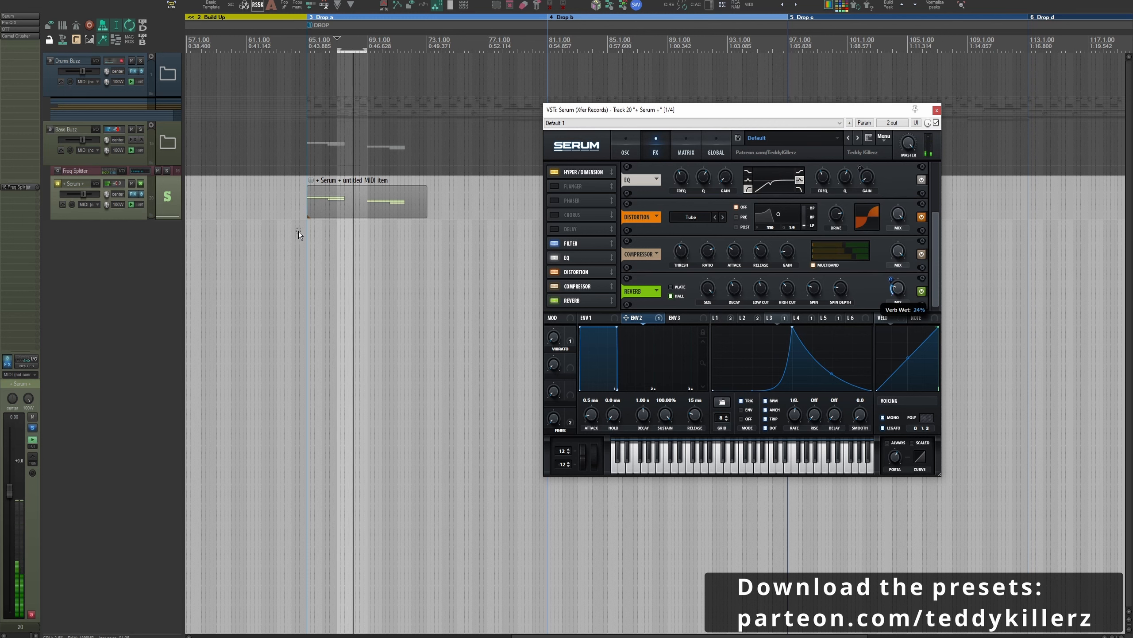
Loop the entire Serum MIDI item and unsolo its track to play it with the drums
left_click_drag(309, 243, 426, 253)
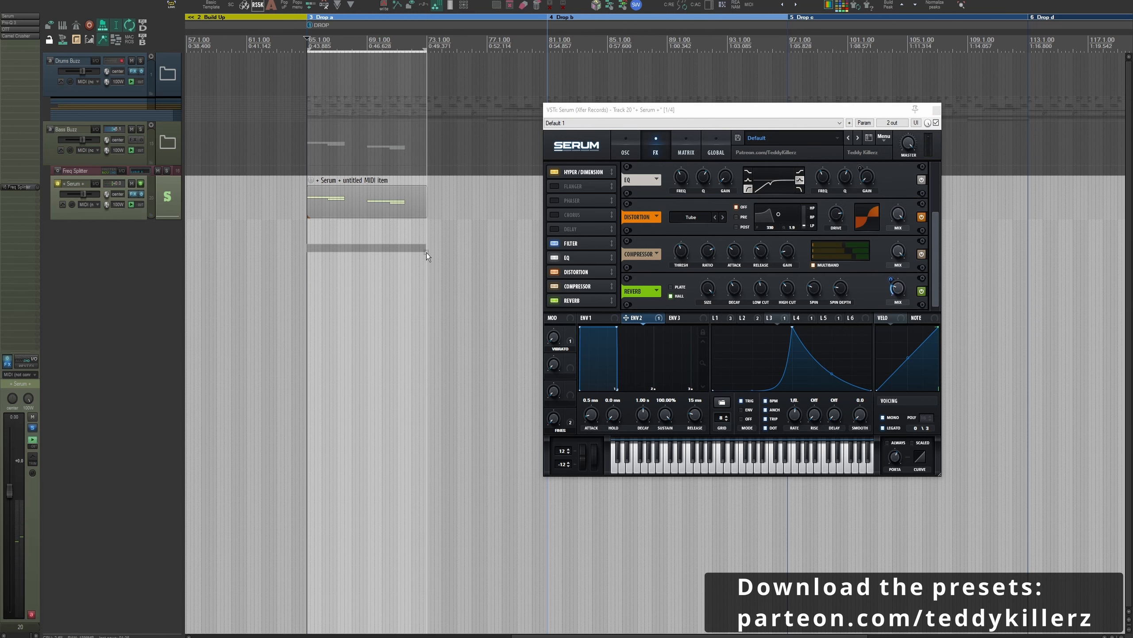
left_click(140, 183)
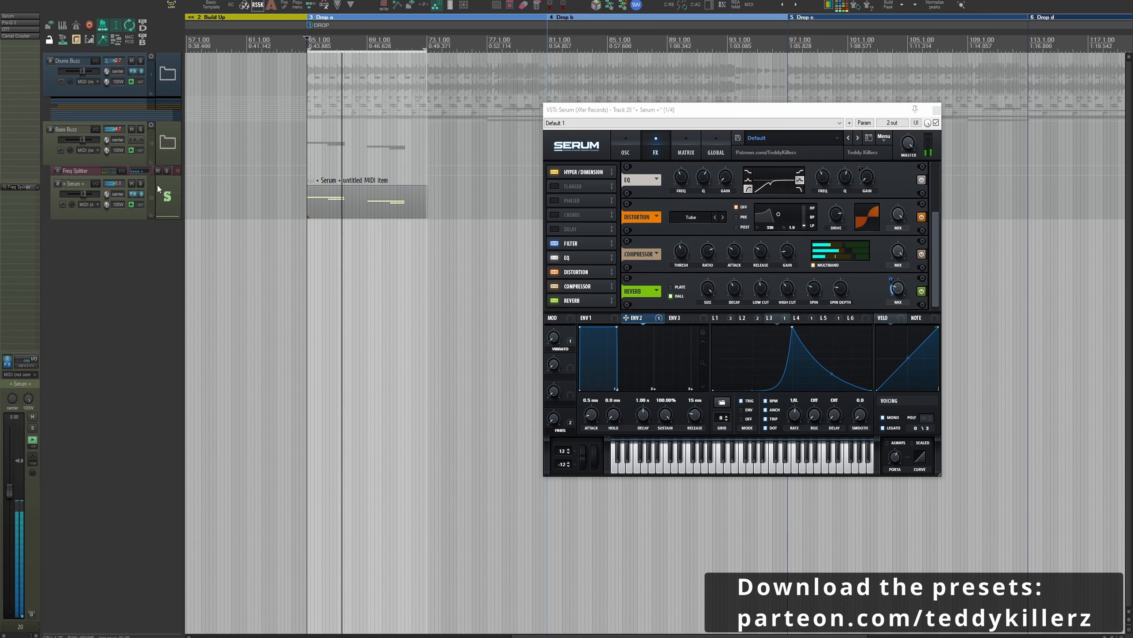